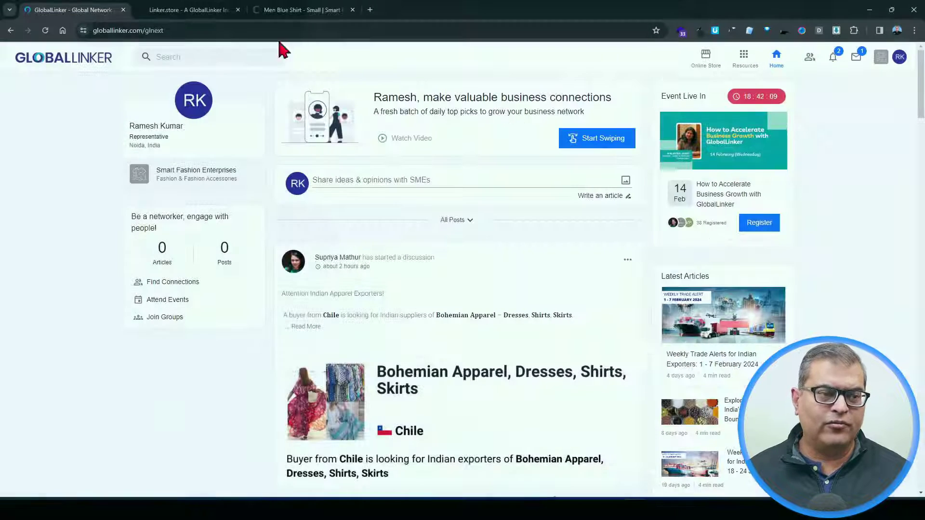
# - Switch to the Linker.store seller panel and open the Store Details settings
pyautogui.click(233, 12)
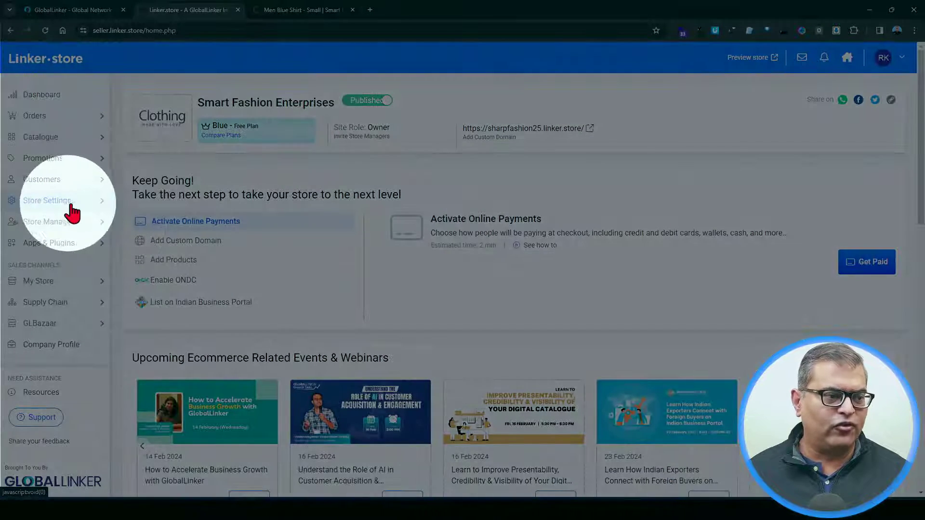
pyautogui.click(39, 203)
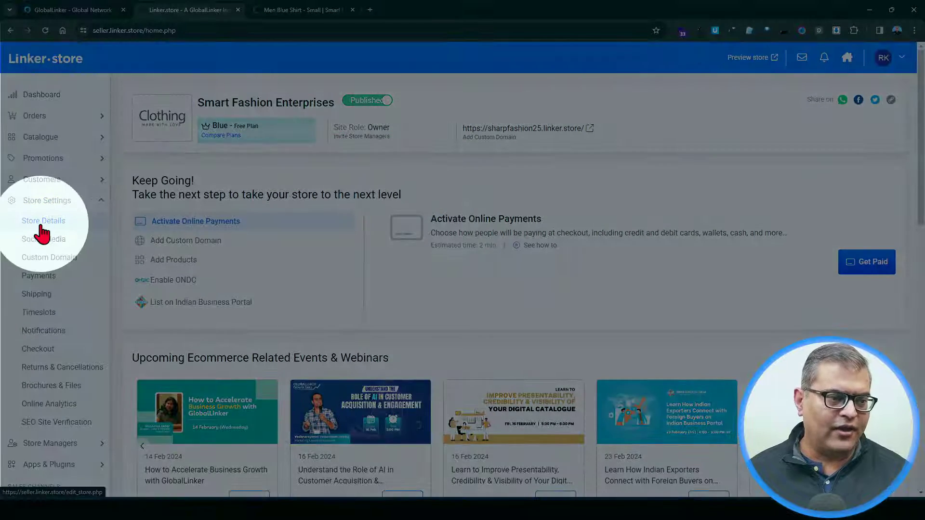
pyautogui.click(28, 224)
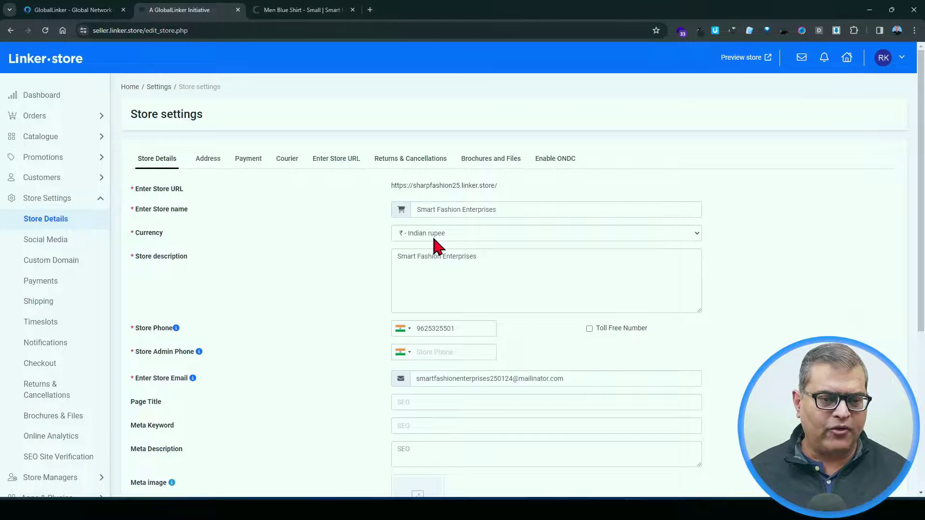
# - Try to set the store currency to US$ - United States Dollar
pyautogui.click(435, 236)
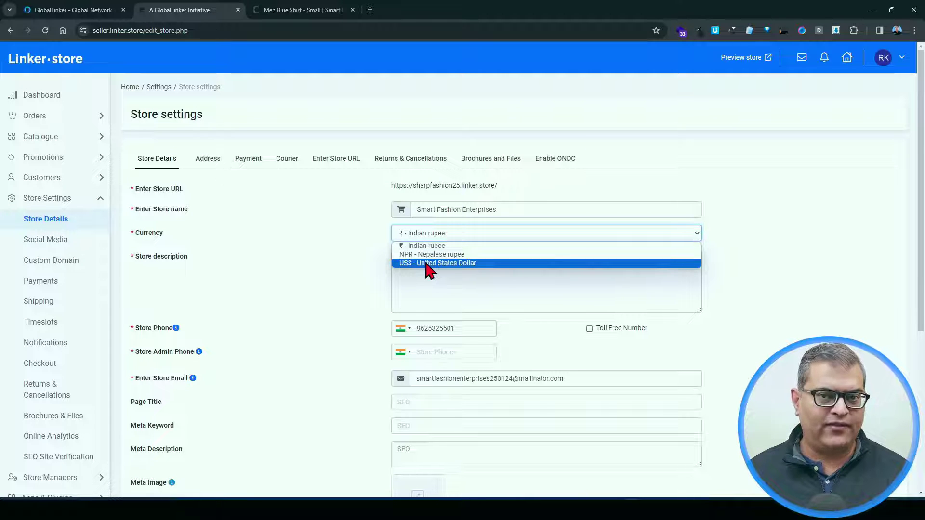
pyautogui.click(425, 263)
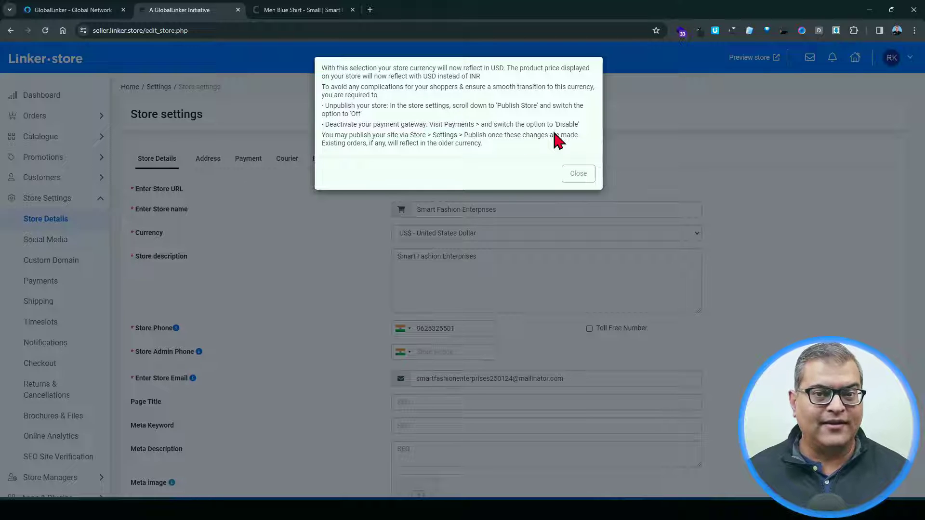
pyautogui.click(578, 177)
# - Unpublish the store in its store details settings
pyautogui.scroll(-3, 383, 178)
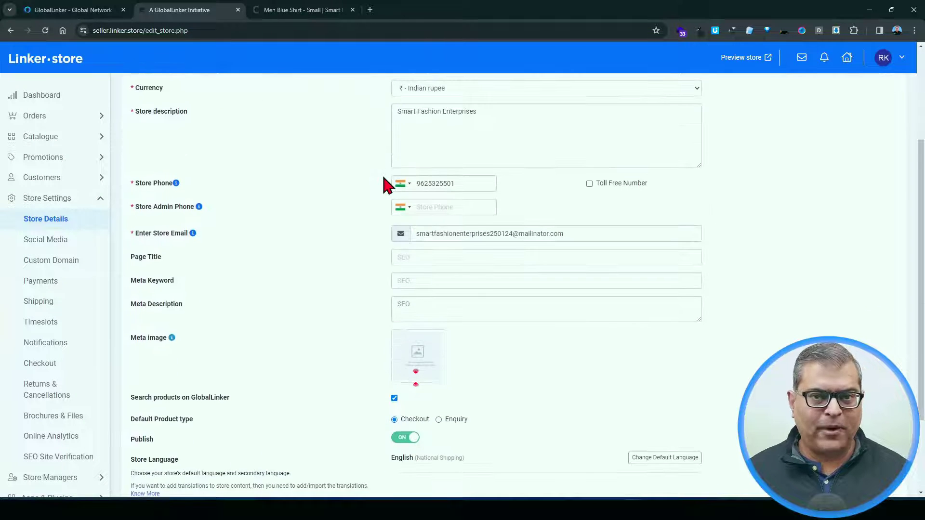
pyautogui.scroll(-2, 383, 181)
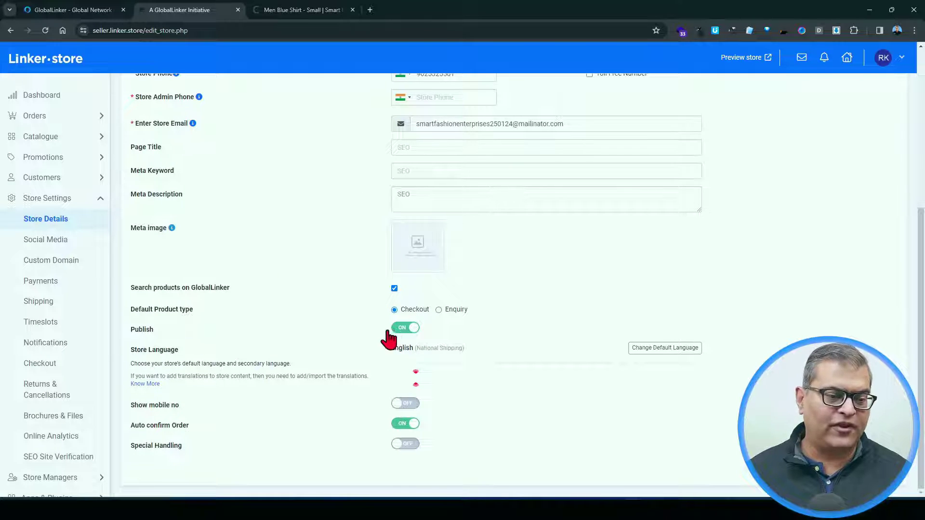
pyautogui.click(404, 329)
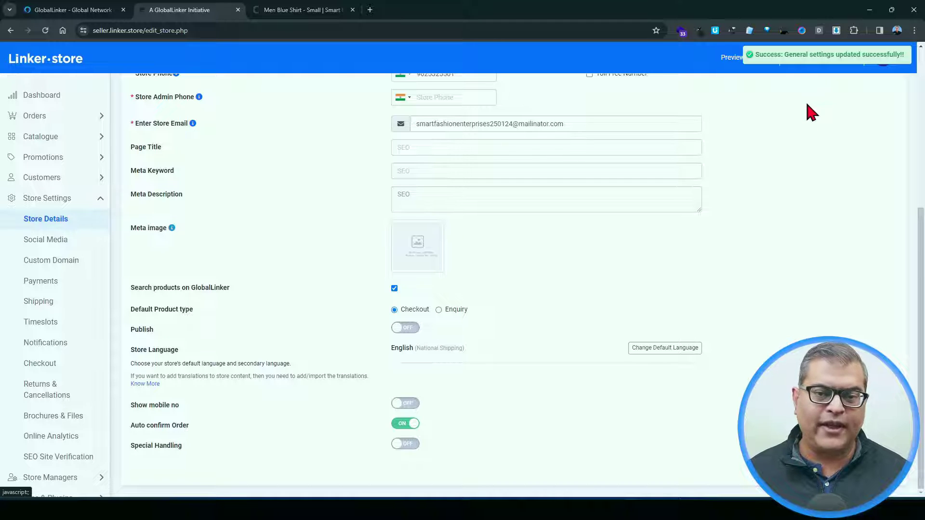
pyautogui.scroll(3, 778, 284)
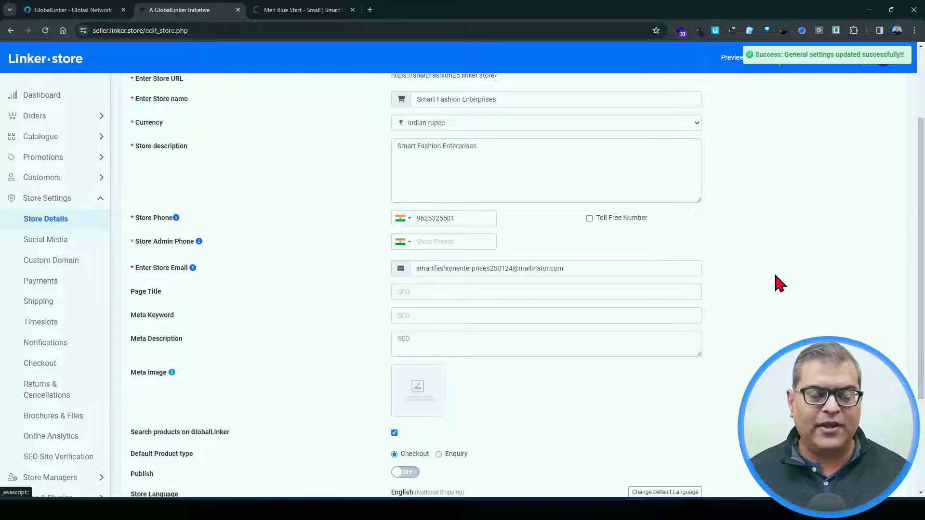
# - Go through the store's payment options and disable Cash On Delivery (COD)
pyautogui.click(57, 289)
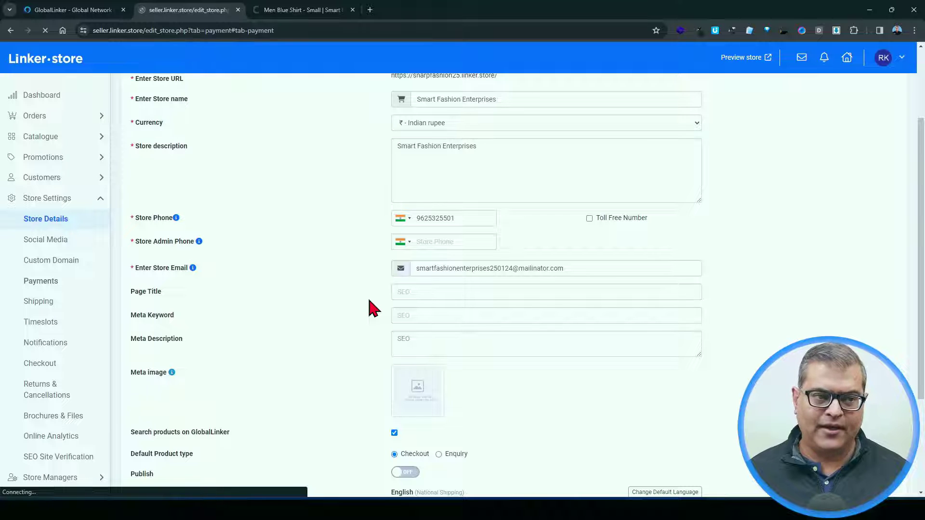
pyautogui.click(45, 289)
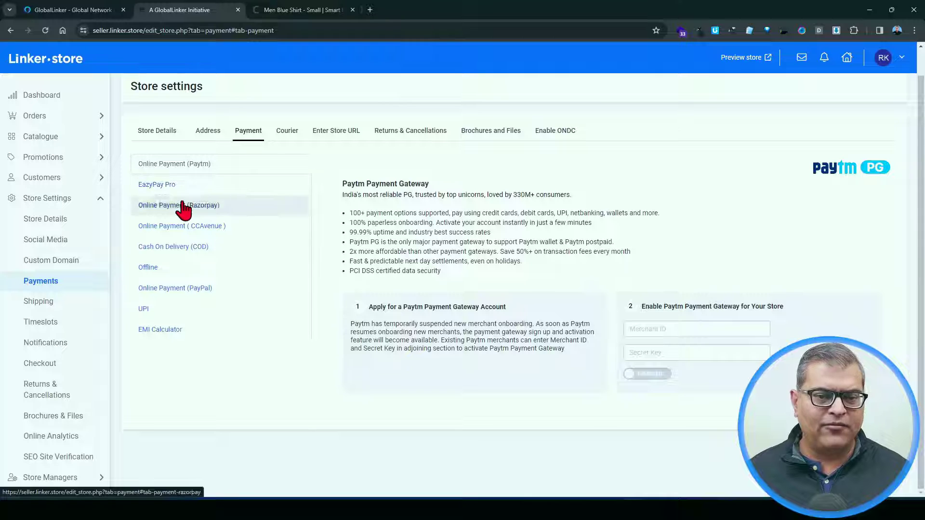
pyautogui.click(182, 189)
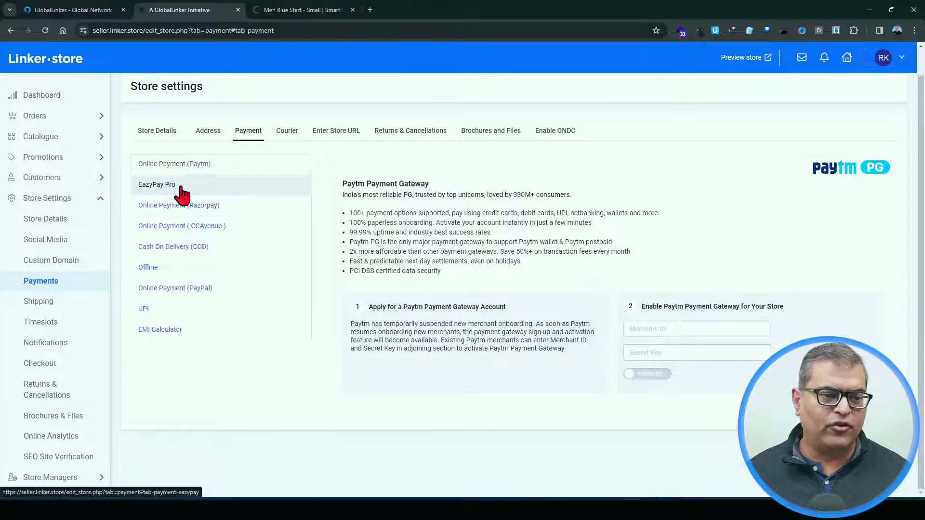
pyautogui.click(177, 207)
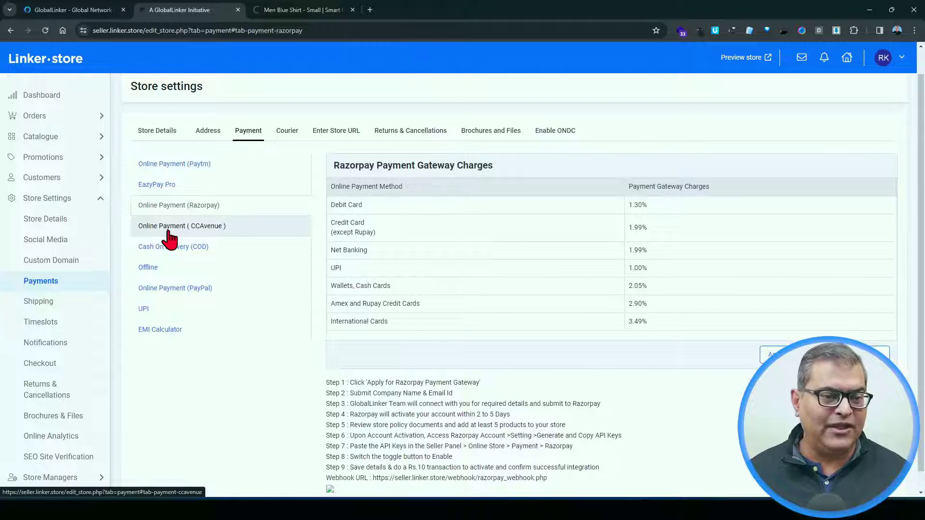
pyautogui.click(169, 231)
pyautogui.click(154, 253)
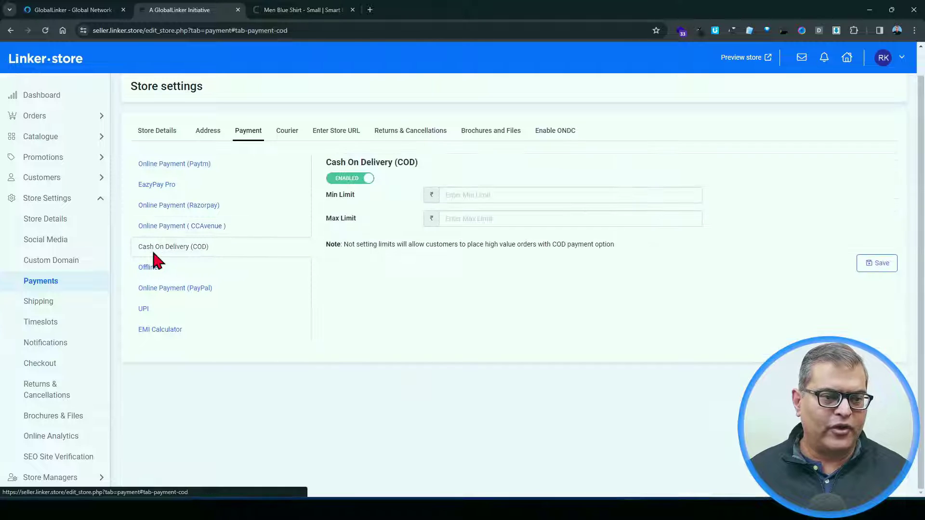
pyautogui.click(346, 181)
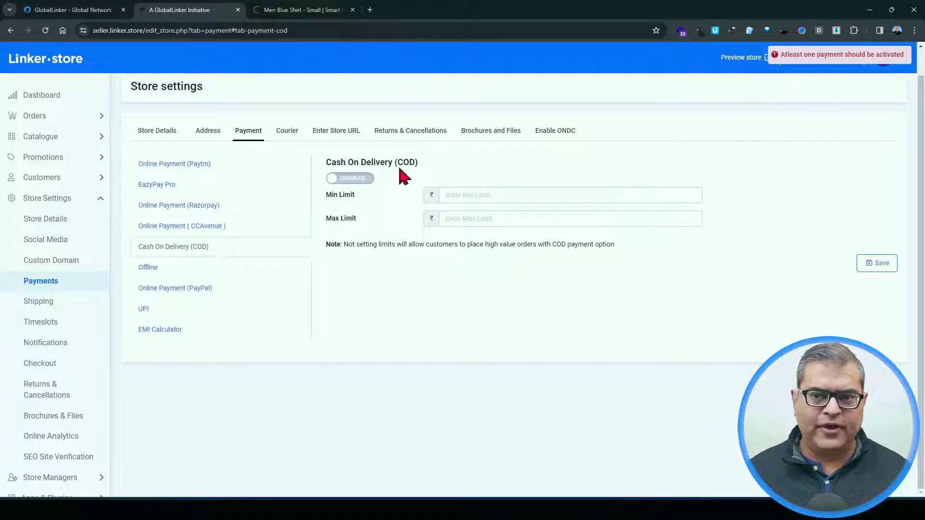
# - Check the status of the Offline, PayPal and Cash On Delivery payment options
pyautogui.click(185, 268)
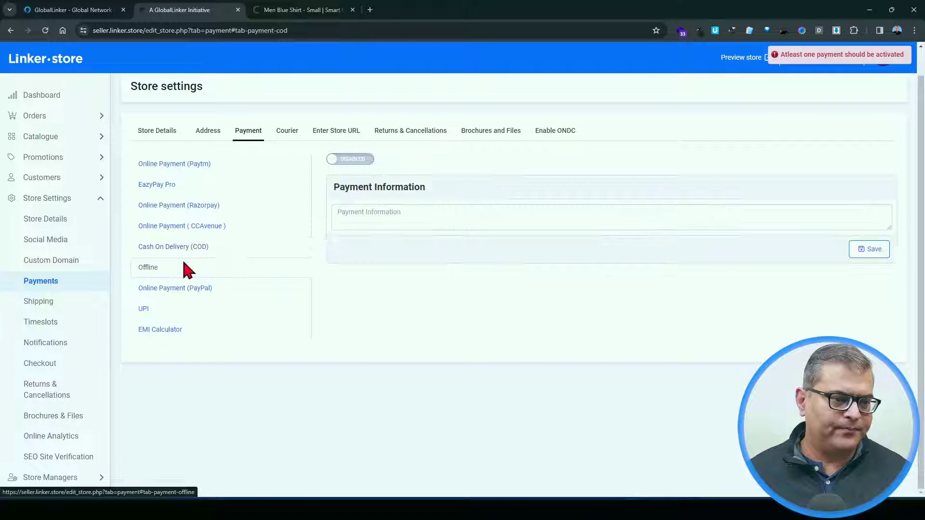
pyautogui.click(193, 289)
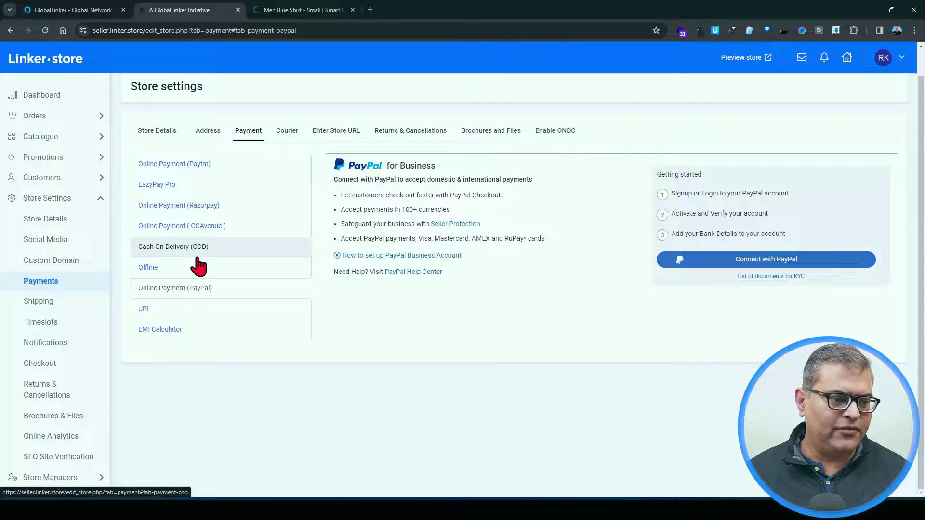
pyautogui.click(197, 255)
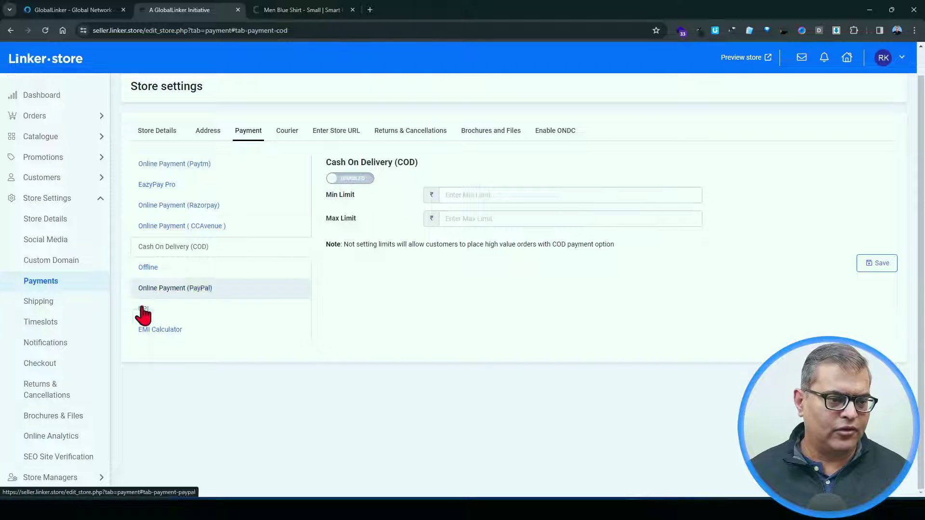
pyautogui.click(147, 289)
pyautogui.click(153, 270)
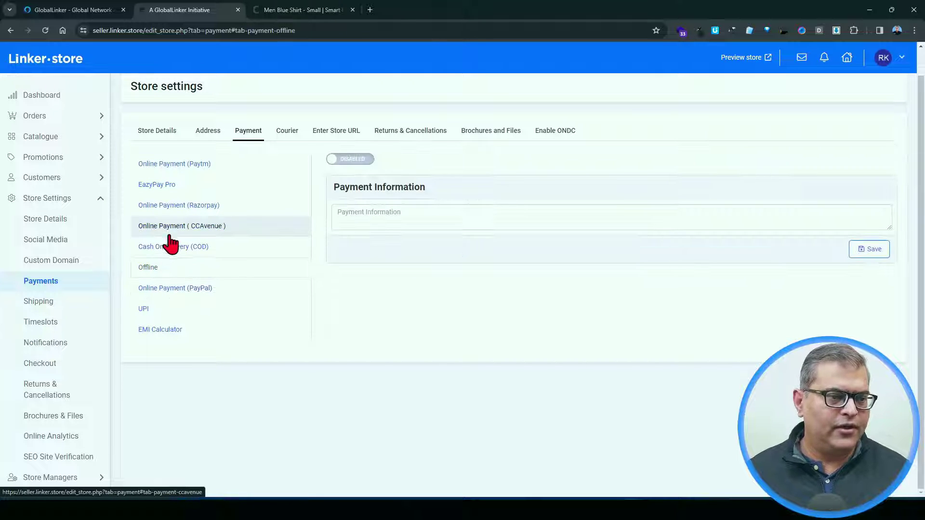
# - Set the store currency to US$ - United States Dollar in the store details and confirm the change
pyautogui.click(57, 225)
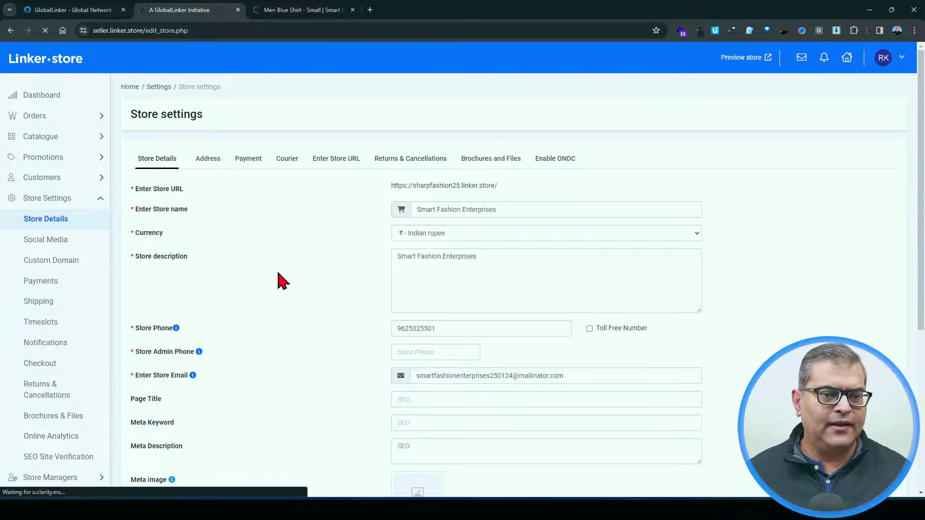
pyautogui.click(422, 235)
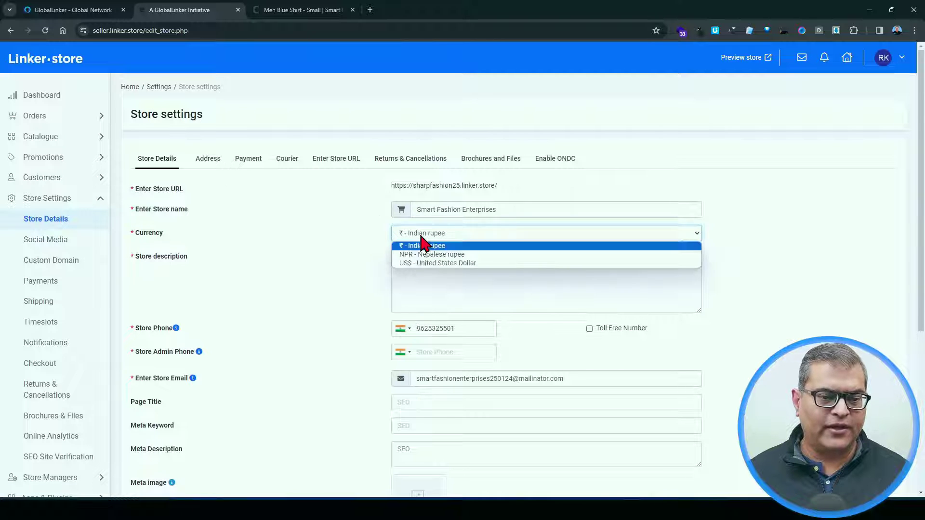
pyautogui.click(422, 264)
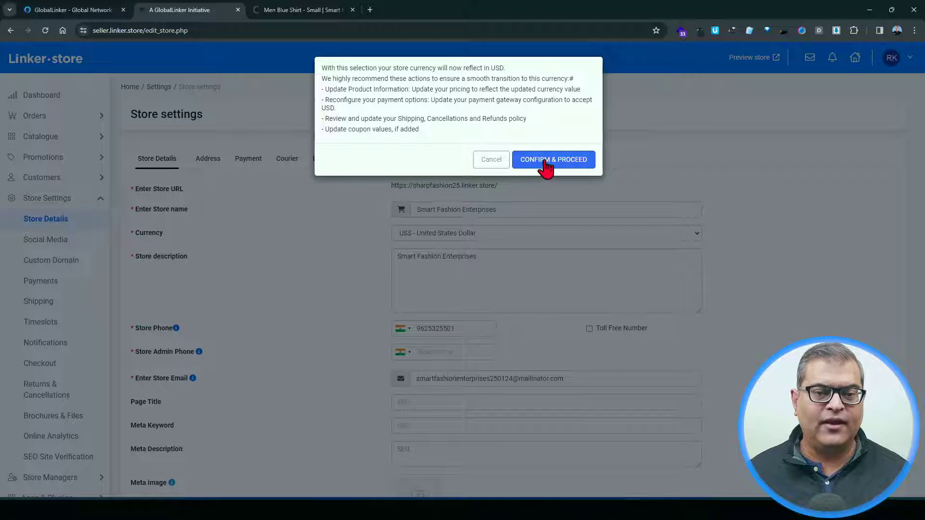
pyautogui.click(549, 169)
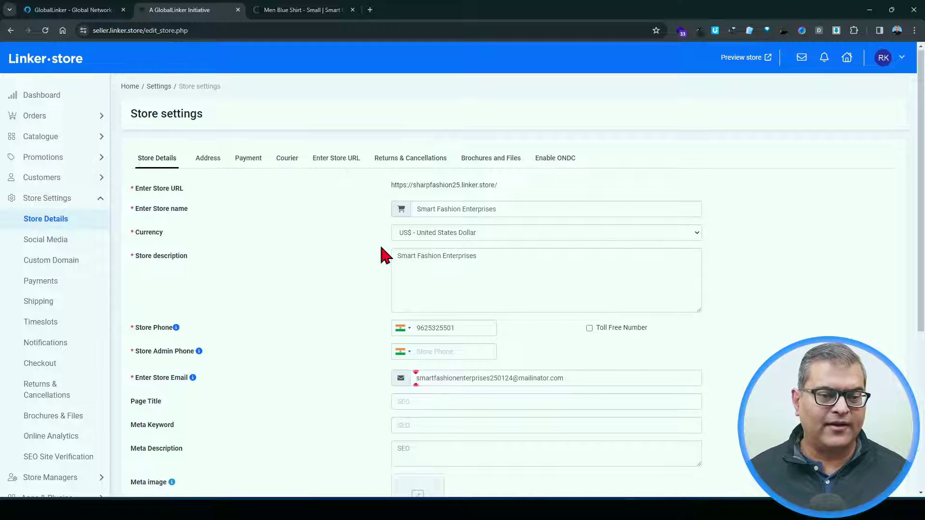
# - Reload the Men Blue Shirt page of the storefront to check how the unpublished store looks
pyautogui.scroll(-5, 486, 331)
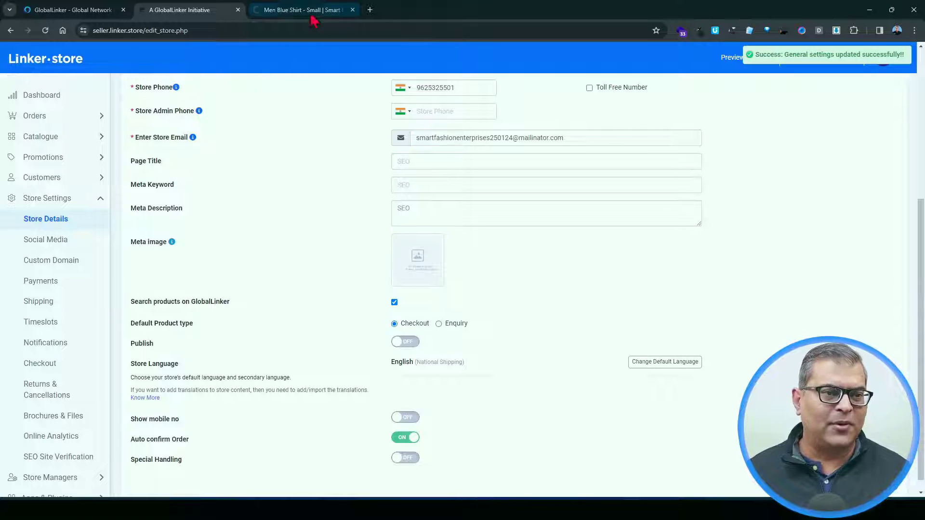
pyautogui.click(292, 10)
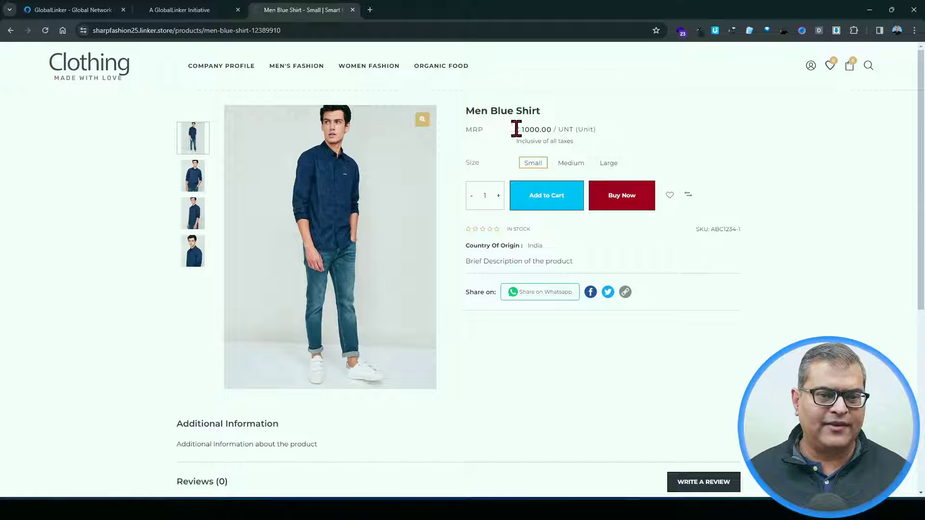
pyautogui.click(45, 31)
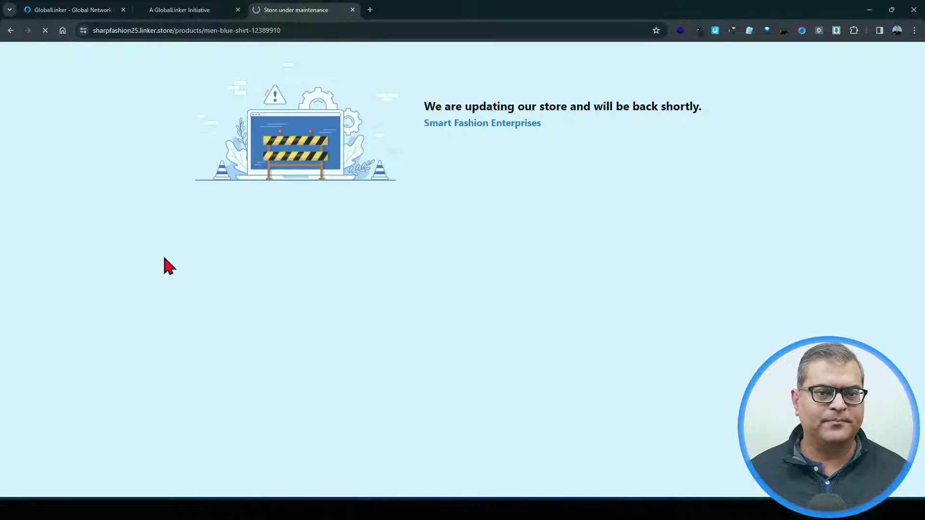
# - Publish the store again in the store details, and reload the Men Blue Shirt storefront page to check its price currency
pyautogui.click(211, 9)
pyautogui.scroll(-1, 347, 264)
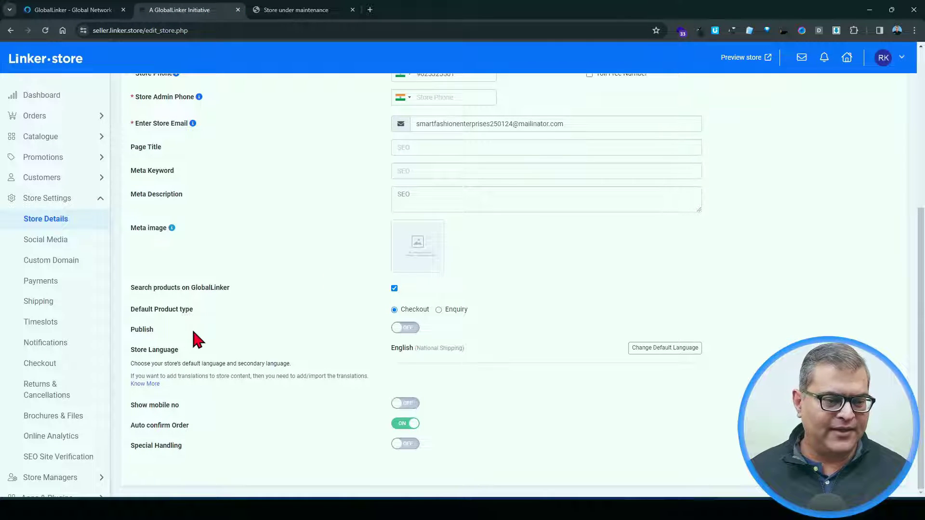
pyautogui.scroll(4, 450, 144)
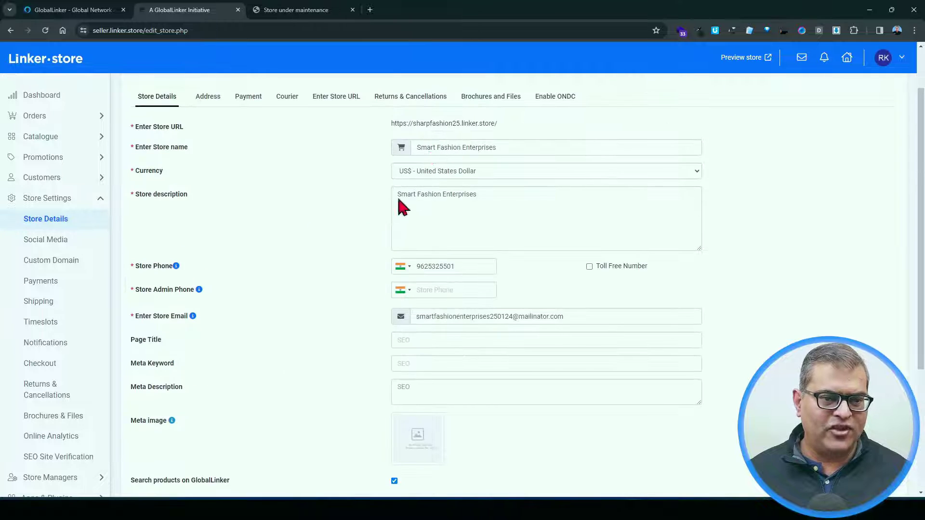
pyautogui.scroll(-4, 299, 303)
pyautogui.click(407, 329)
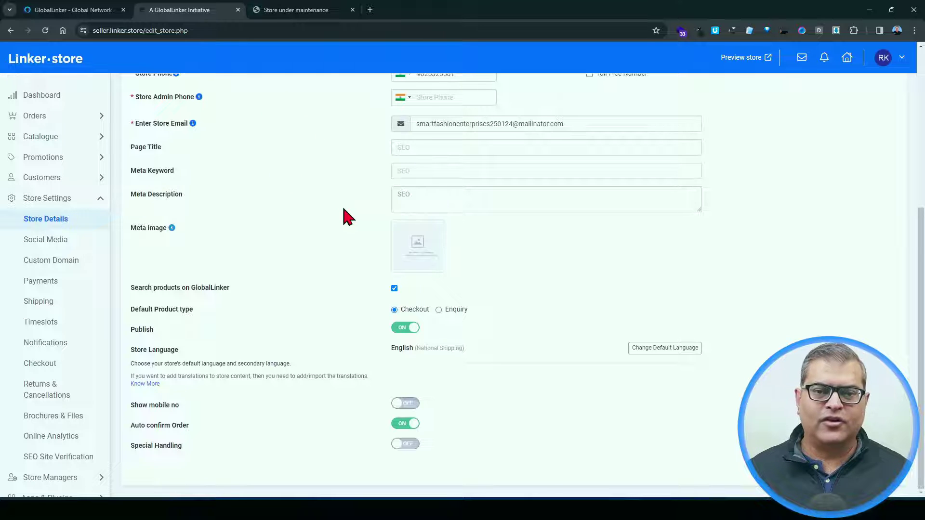
pyautogui.click(272, 18)
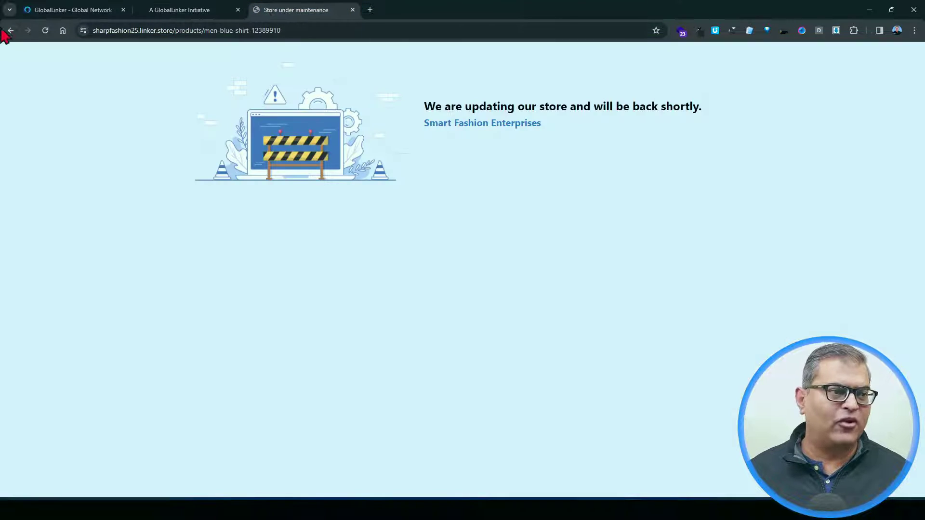
pyautogui.click(46, 30)
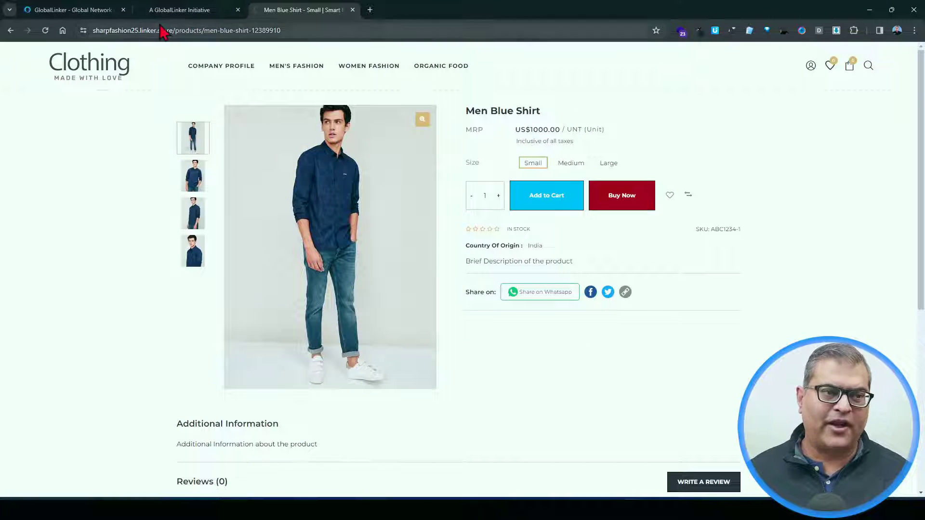
# - Open the RICE-123456 variant of the basmati rice product for editing from the catalogue's product list
pyautogui.click(188, 10)
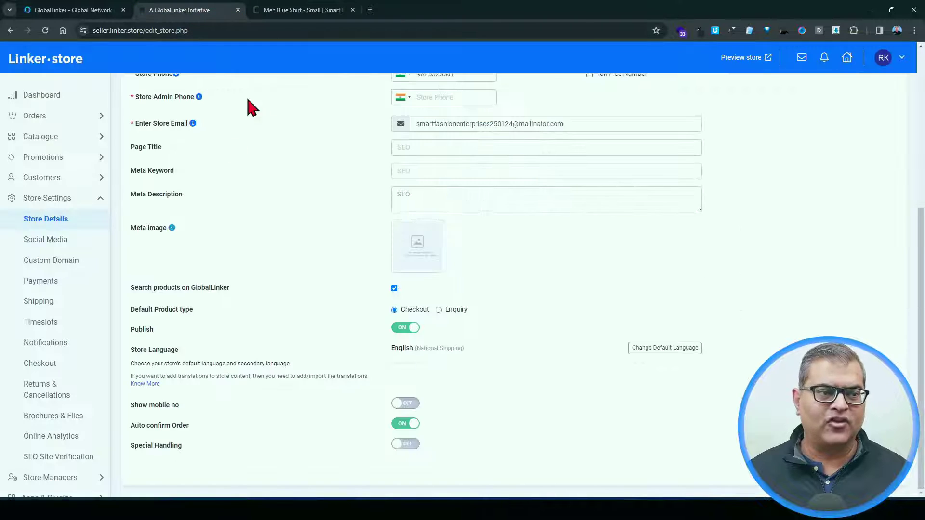
pyautogui.click(32, 137)
pyautogui.click(47, 163)
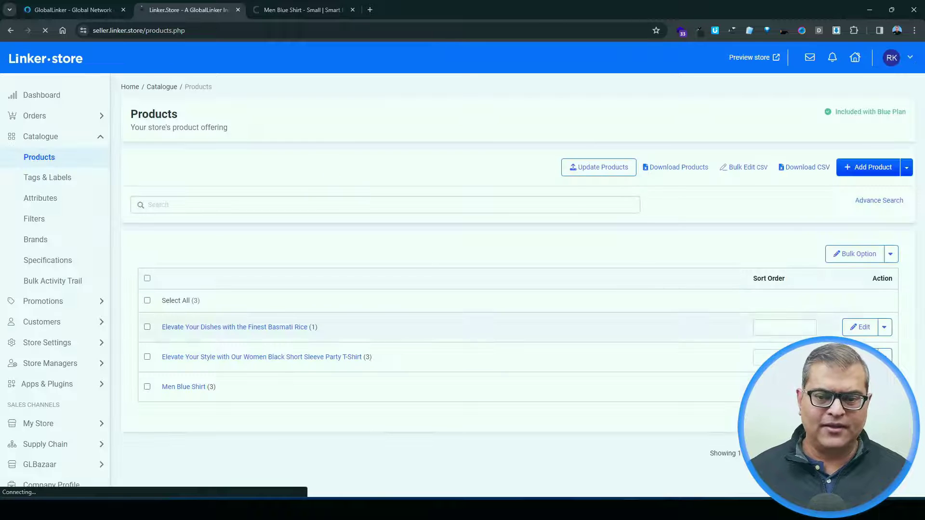
pyautogui.click(268, 327)
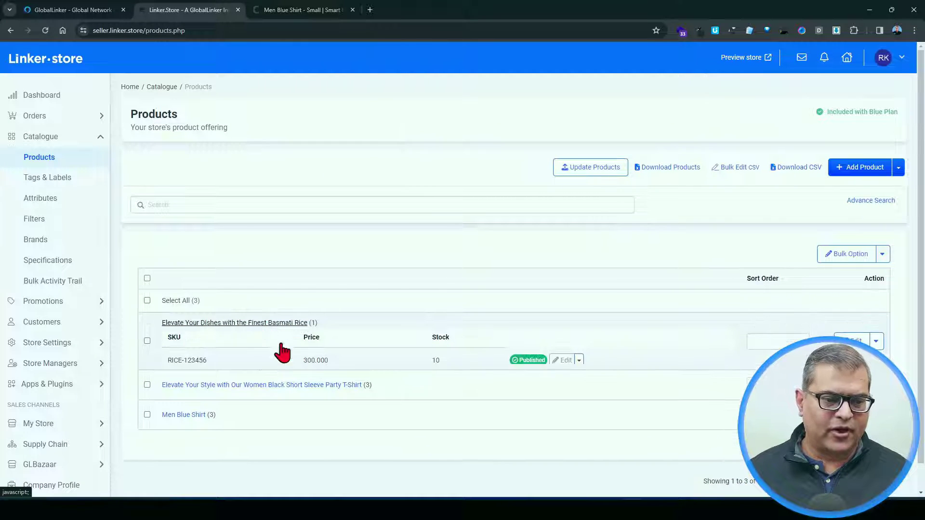
pyautogui.click(561, 360)
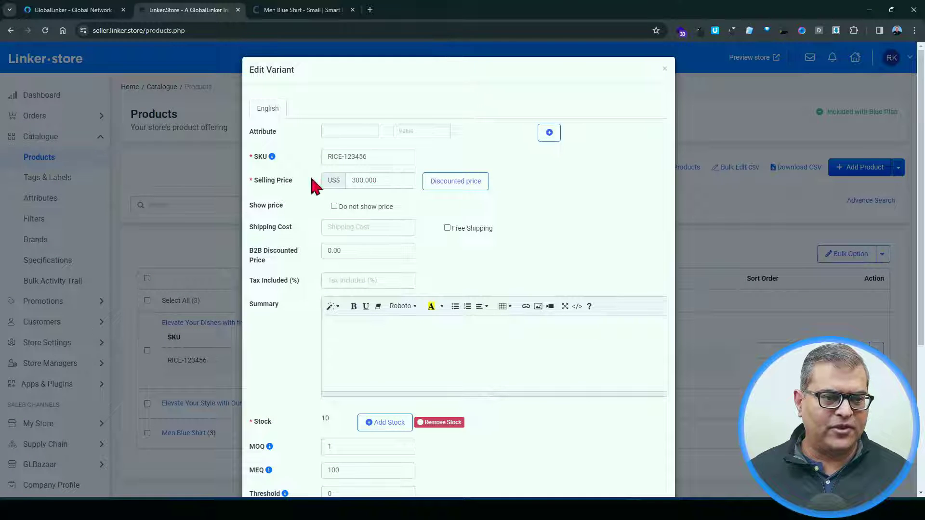
# - Set the selling price of the RICE-123456 variant to US$ 30 and save the variant
pyautogui.moveTo(388, 180); pyautogui.dragTo(346, 188)
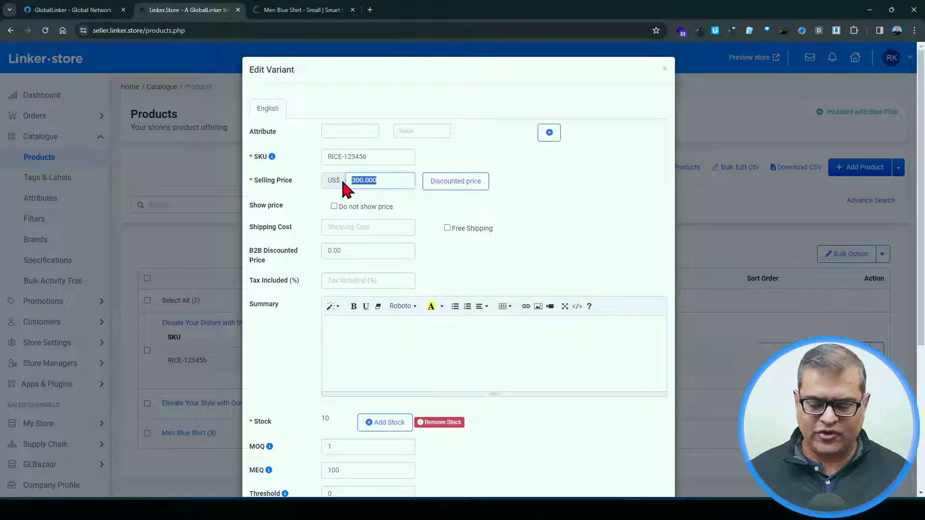
pyautogui.write('30')
pyautogui.scroll(-5, 599, 250)
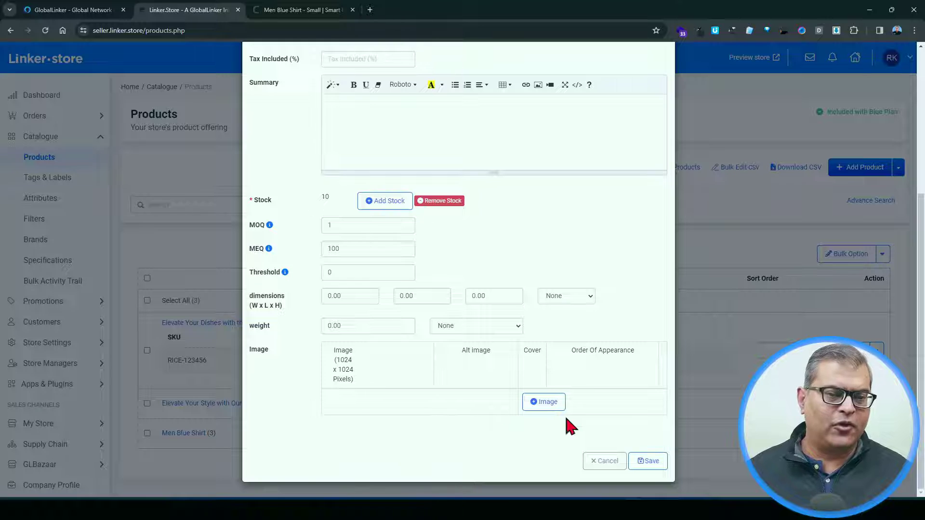
pyautogui.scroll(5, 475, 450)
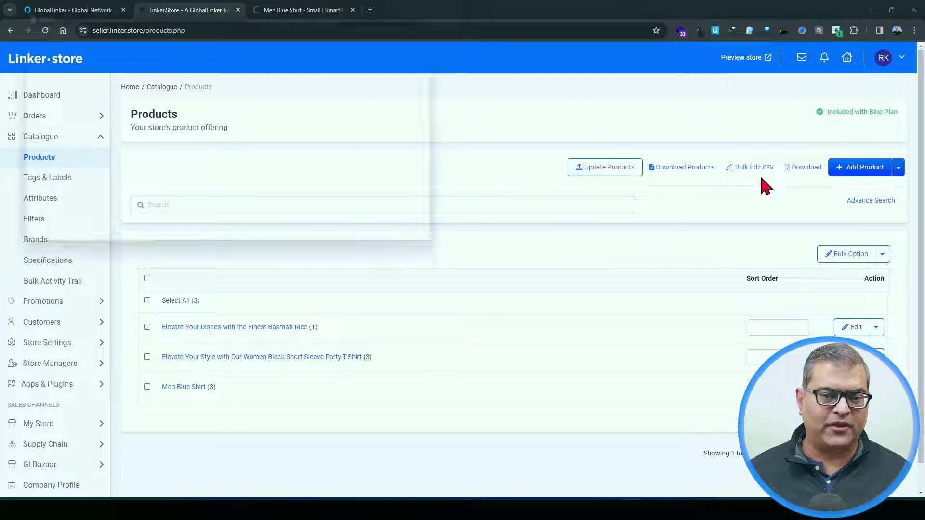
# - Save the product export file exportVariant in the Tutorial Videos folder inside LS Group on GL
pyautogui.scroll(4, 54, 118)
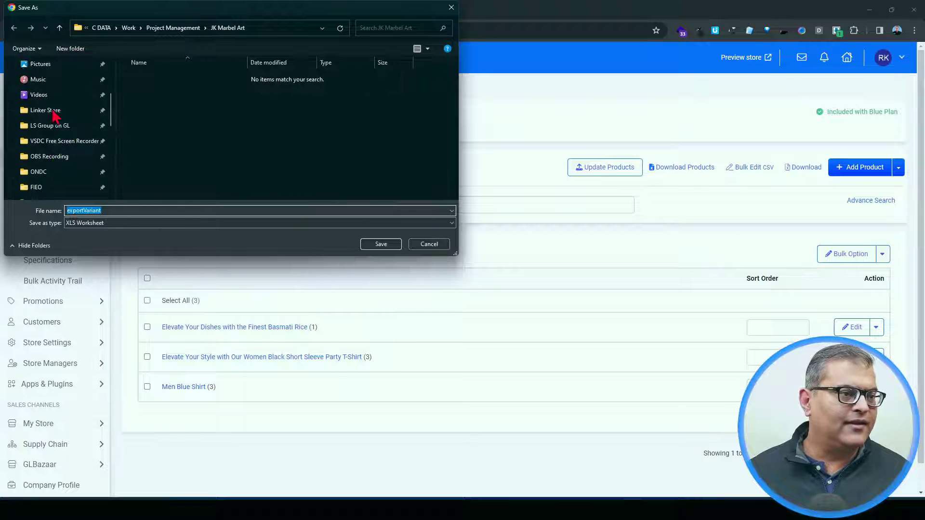
pyautogui.click(42, 127)
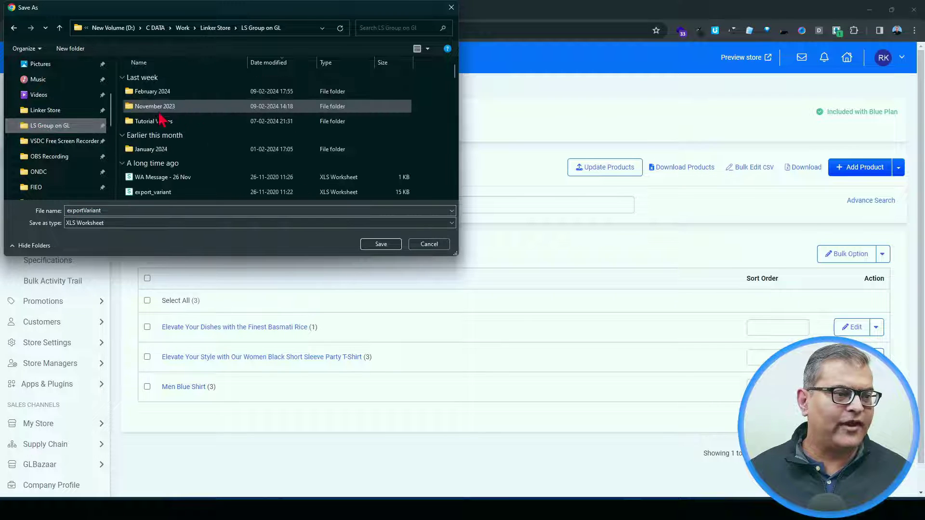
pyautogui.doubleClick(142, 123)
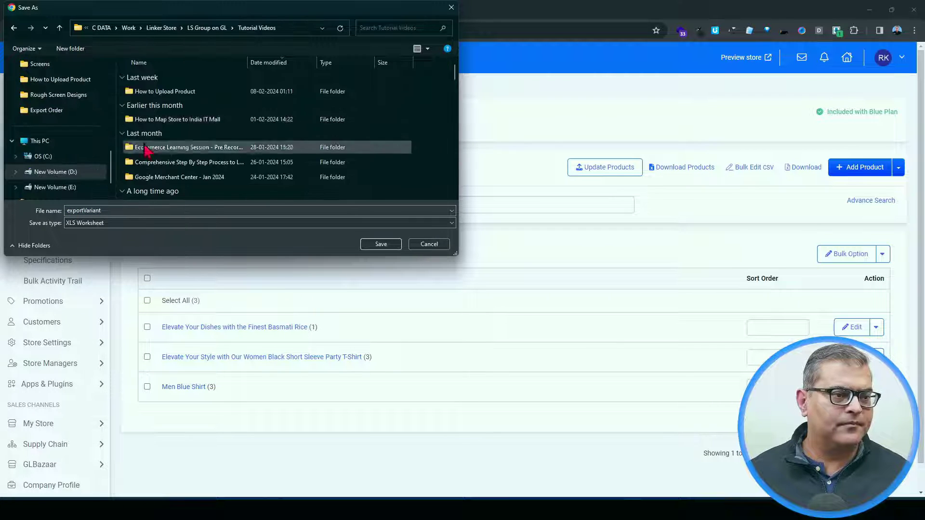
pyautogui.click(390, 244)
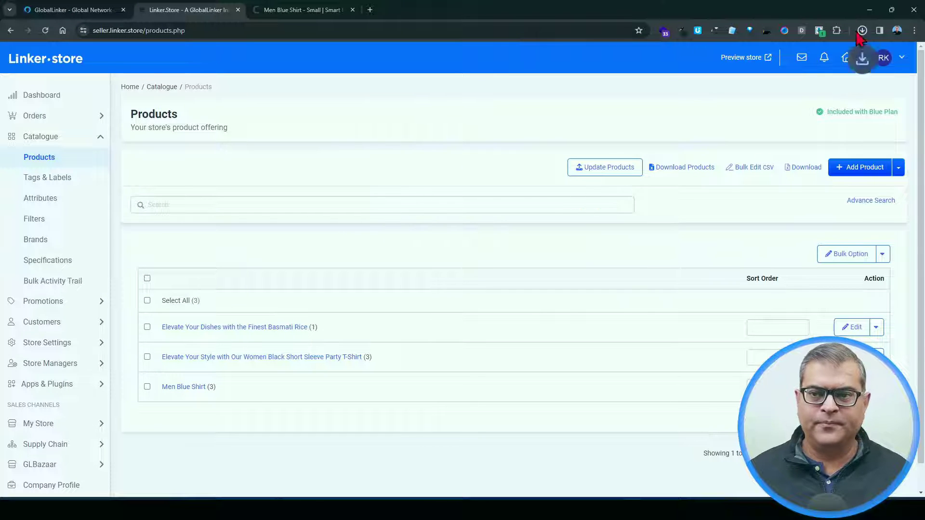
# - Open the downloaded exportVariant.csv in the spreadsheet program and locate the SELLING PRICE column, including the basmati rice entry
pyautogui.click(862, 30)
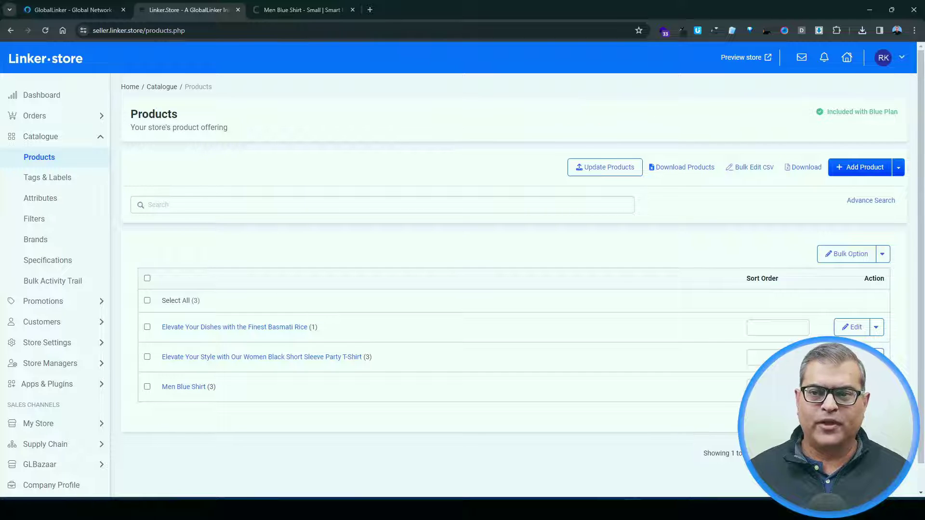
pyautogui.click(863, 30)
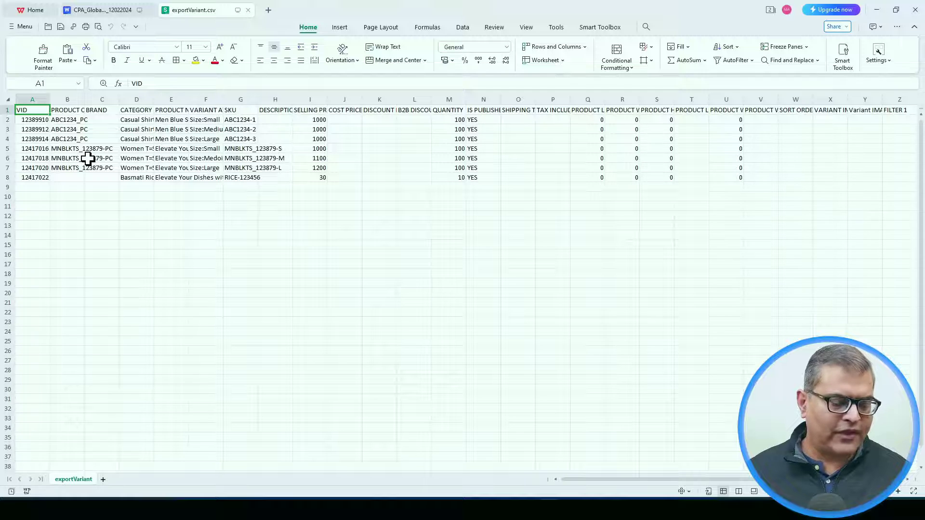
pyautogui.keyDown('ctrl'); pyautogui.scroll(4, 88, 158); pyautogui.keyUp('ctrl')
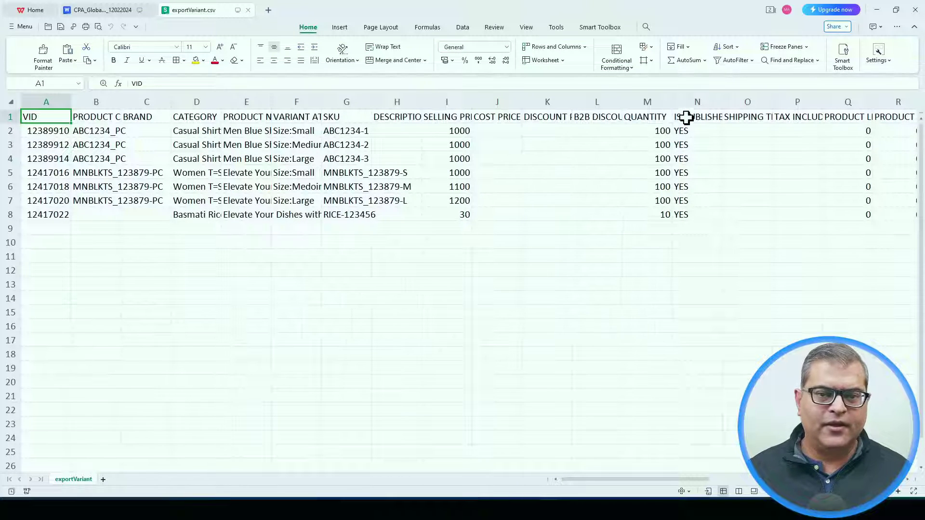
pyautogui.click(443, 115)
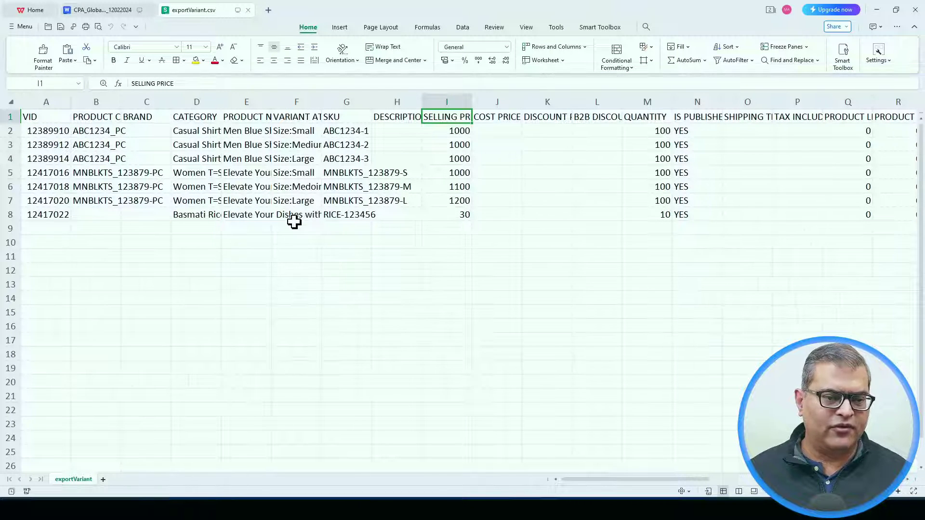
pyautogui.click(455, 218)
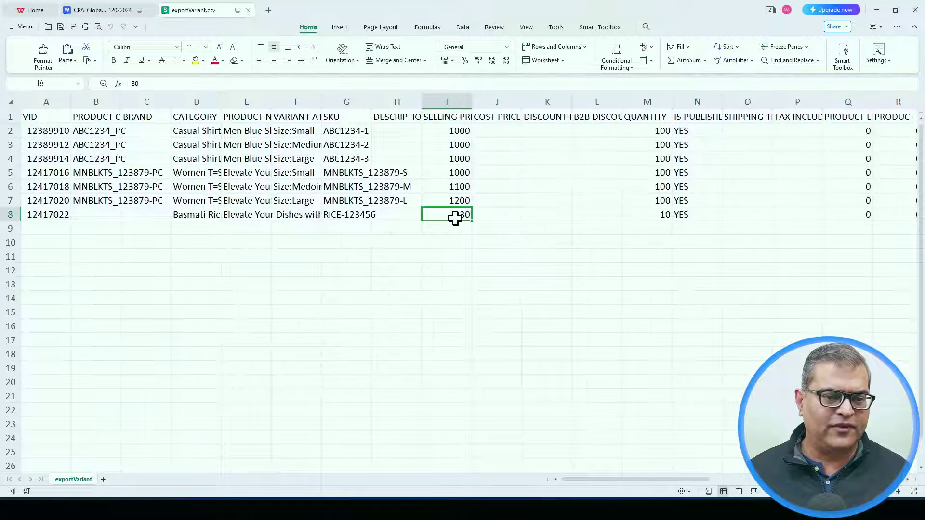
# - Set the selling prices of the Men Blue Shirt variants to 10 for Small, 20 for Medium and 30 for Large
pyautogui.click(458, 128)
pyautogui.write('10')
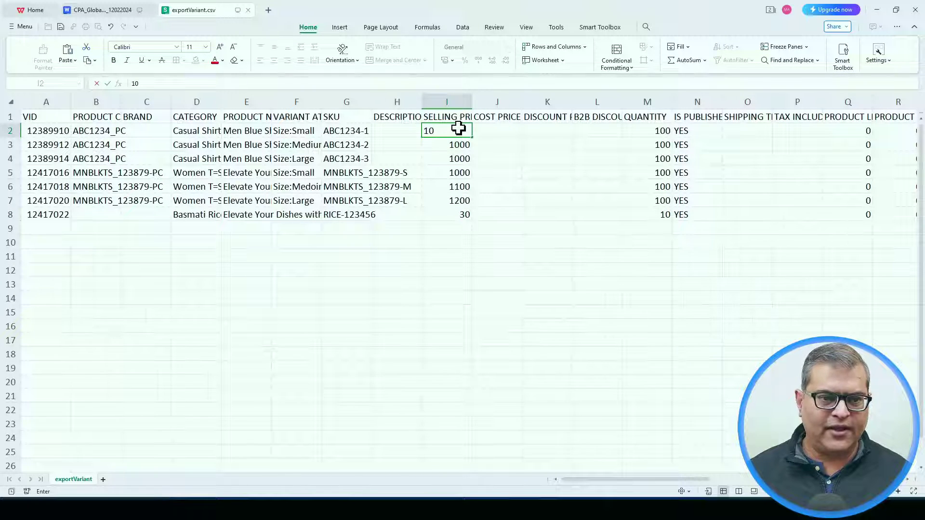
pyautogui.press('Return')
pyautogui.press('Return')
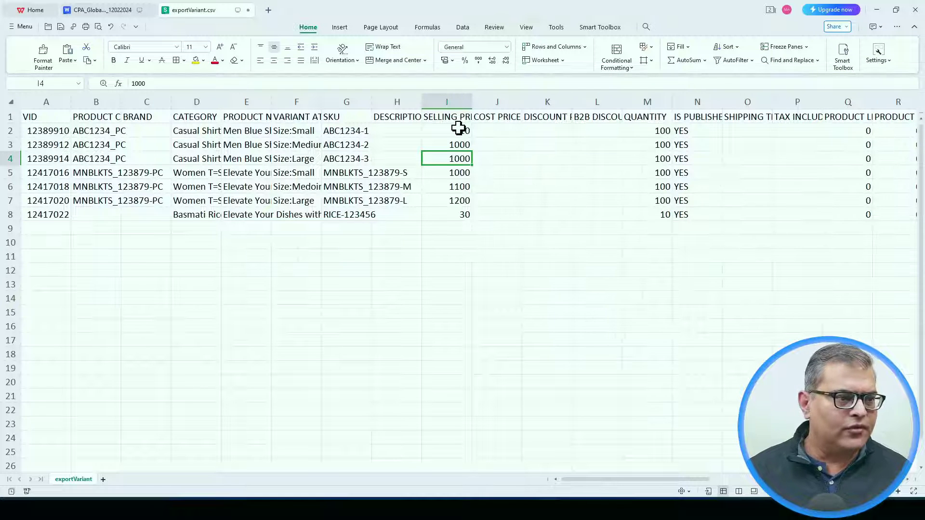
pyautogui.click(458, 128)
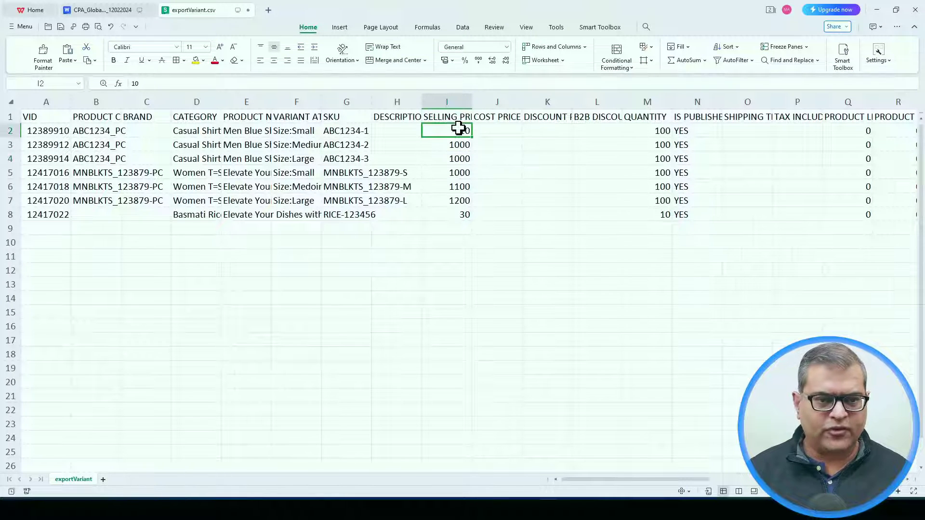
pyautogui.press('Return')
pyautogui.write('20')
pyautogui.press('Return')
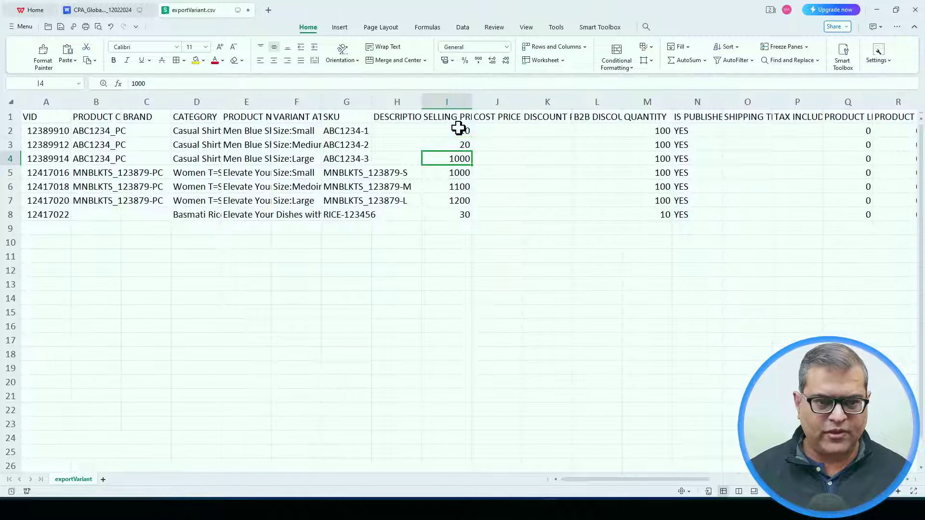
pyautogui.write('30')
pyautogui.press('Return')
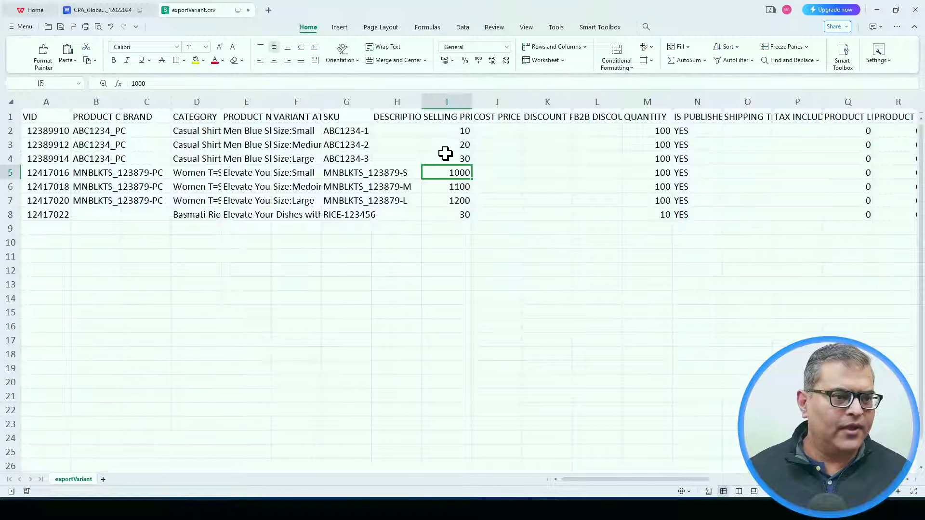
# - Set the selling prices of the women's T-shirt variants MNBLKTS_123879-S, -M and -L to 50, 60 and 70
pyautogui.write('50')
pyautogui.press('Return')
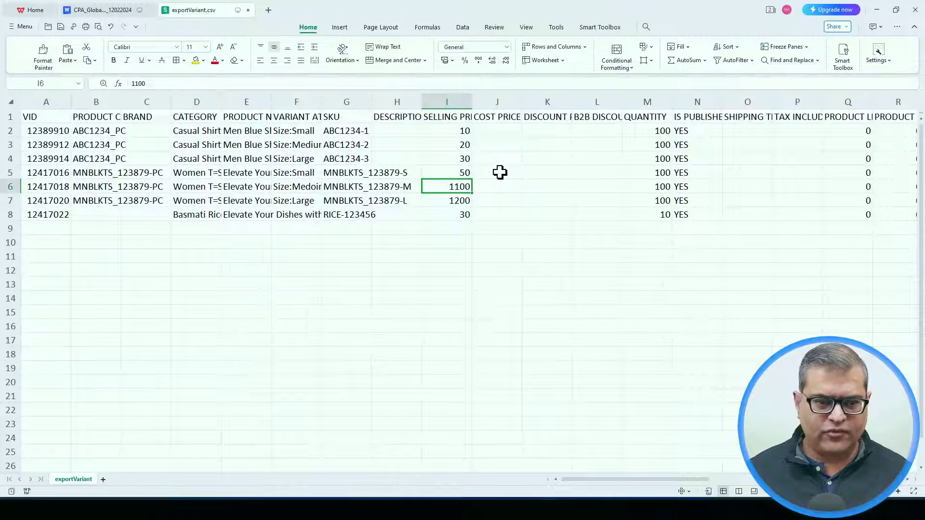
pyautogui.write('60')
pyautogui.press('Return')
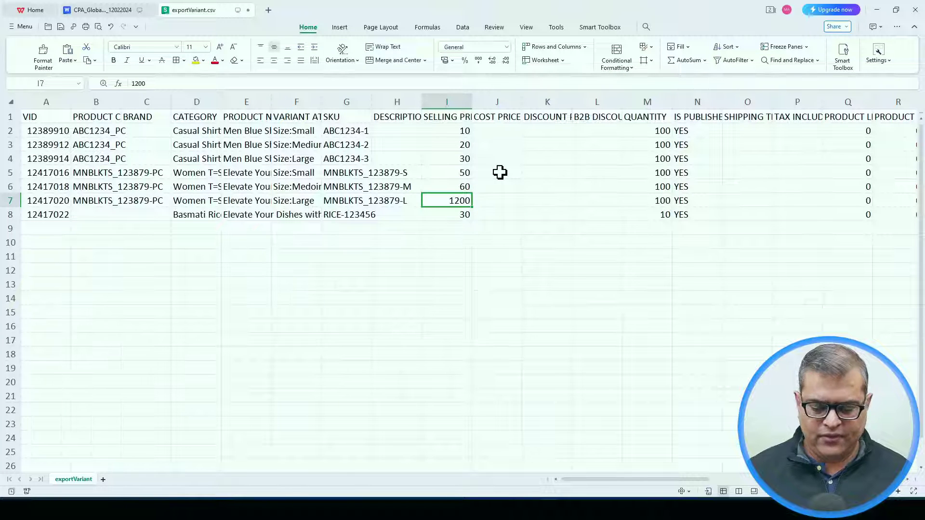
pyautogui.write('70')
pyautogui.press('Return')
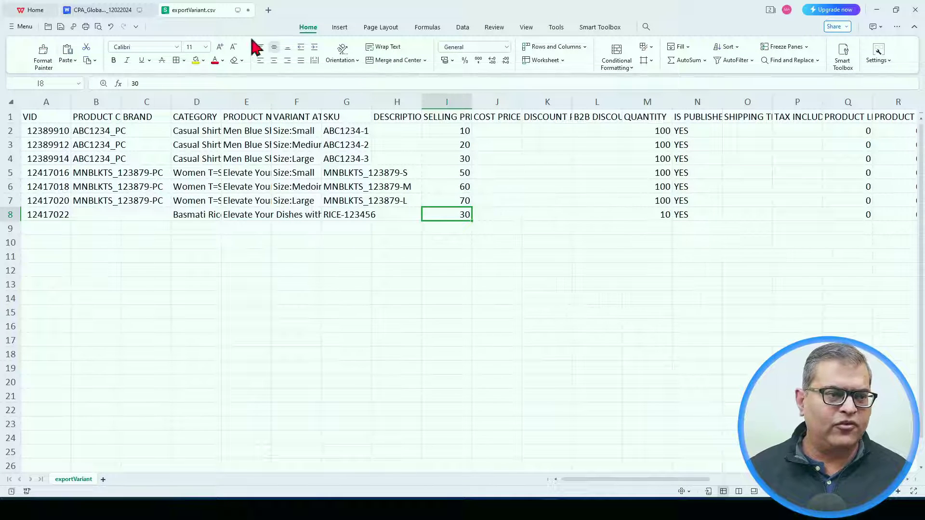
# - Save exportVariant.csv in its current format and dismiss the upgrade offer
pyautogui.click(61, 26)
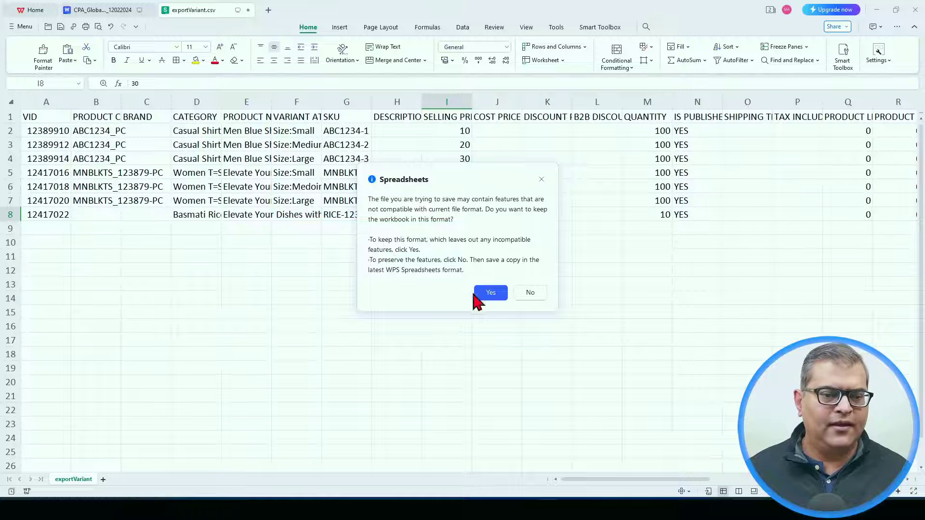
pyautogui.click(490, 294)
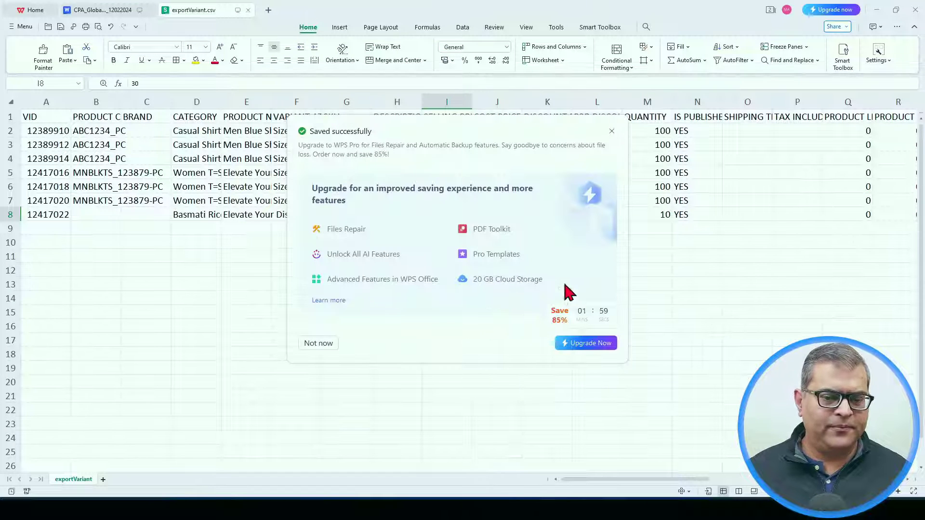
pyautogui.click(612, 131)
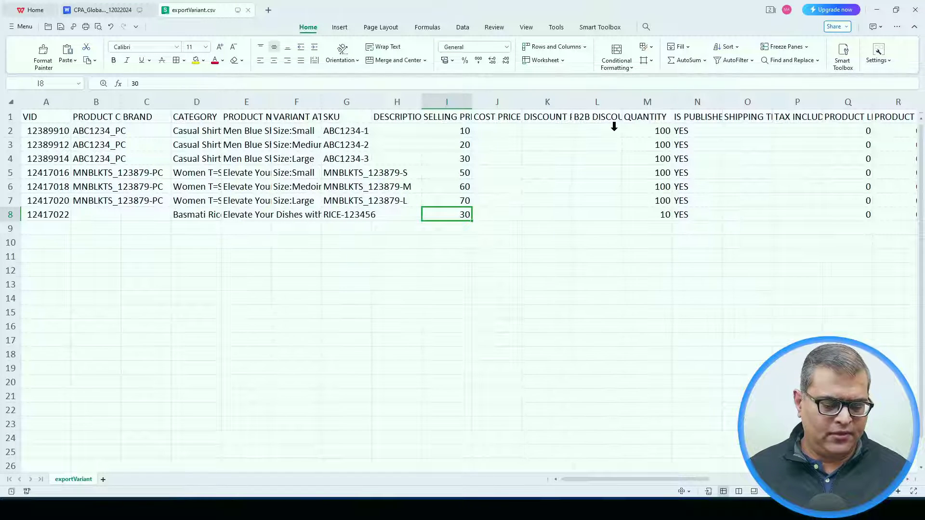
# - Back in the browser's product list, bulk-upload the edited CSV from the Tutorial Videos folder with the Update inventory option
pyautogui.hotkey('alt', 'Tab')
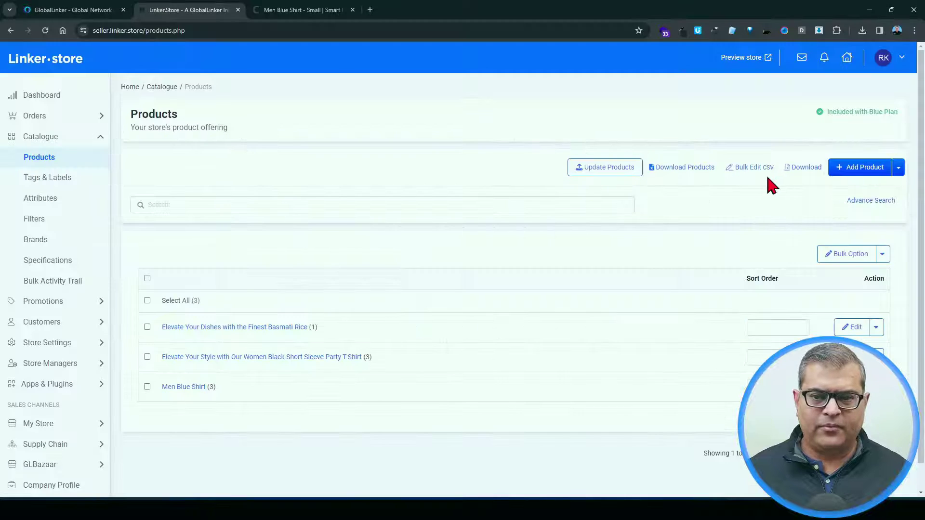
pyautogui.click(751, 168)
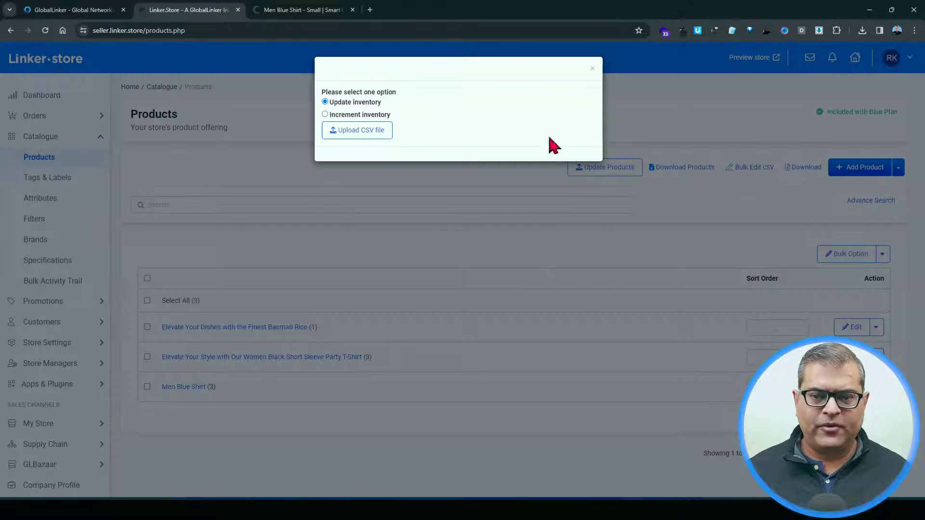
pyautogui.click(352, 137)
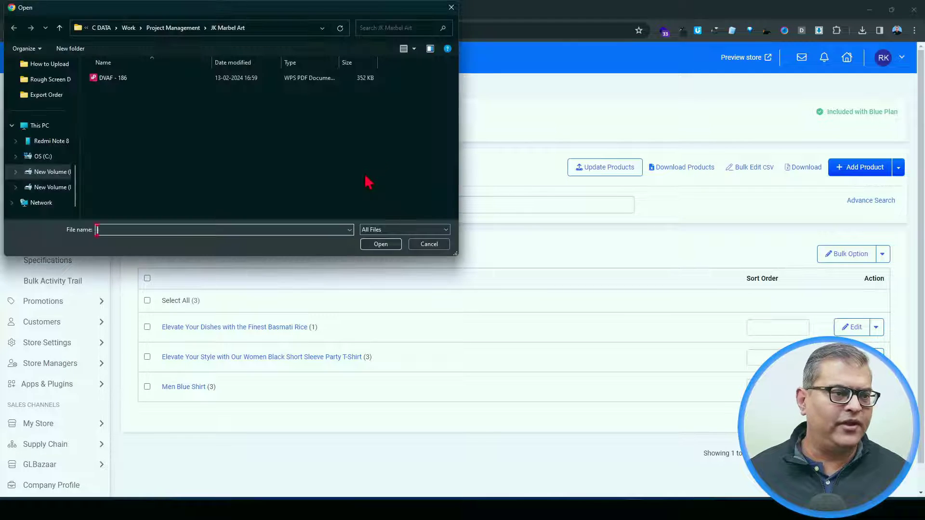
pyautogui.scroll(5, 32, 121)
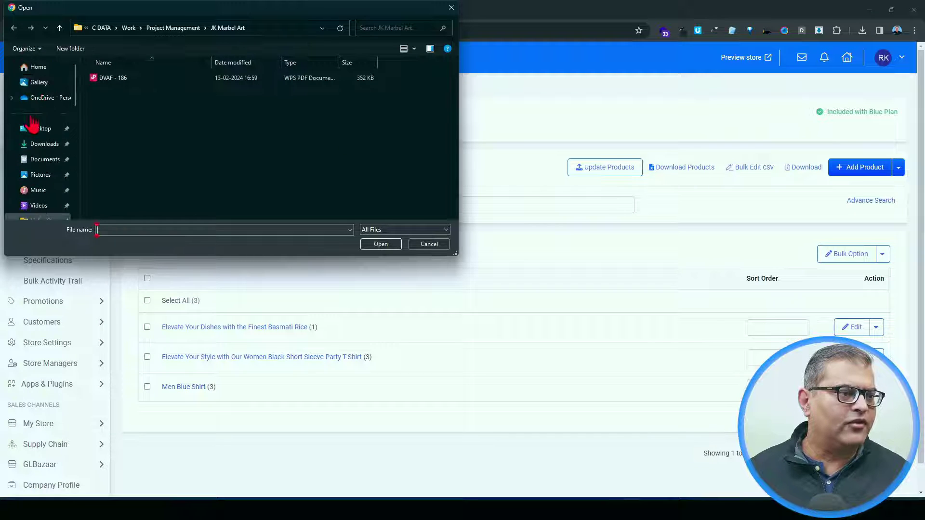
pyautogui.scroll(-5, 29, 144)
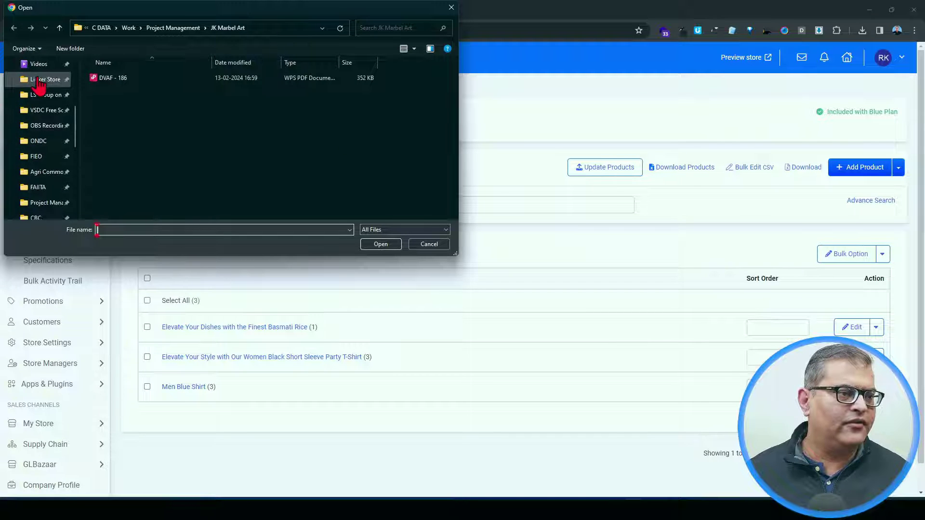
pyautogui.click(39, 81)
pyautogui.click(32, 98)
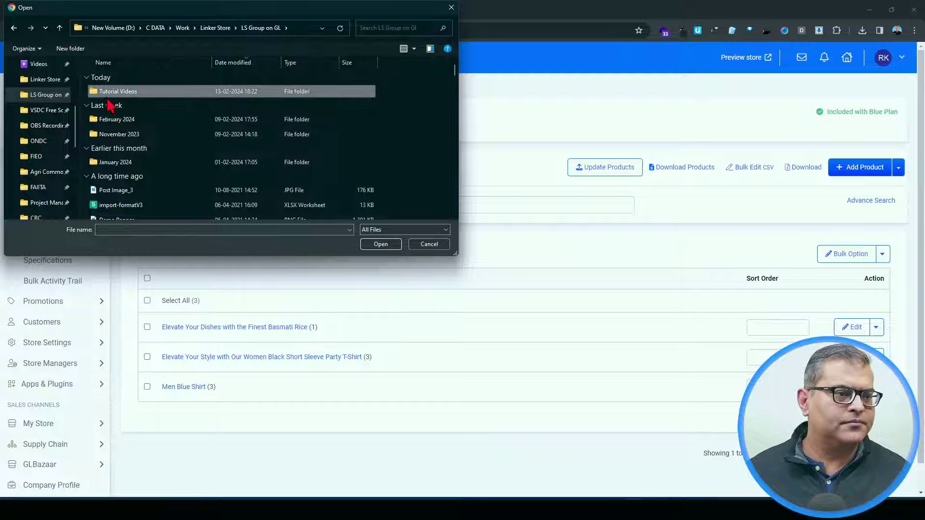
pyautogui.doubleClick(100, 91)
pyautogui.click(101, 94)
pyautogui.click(367, 245)
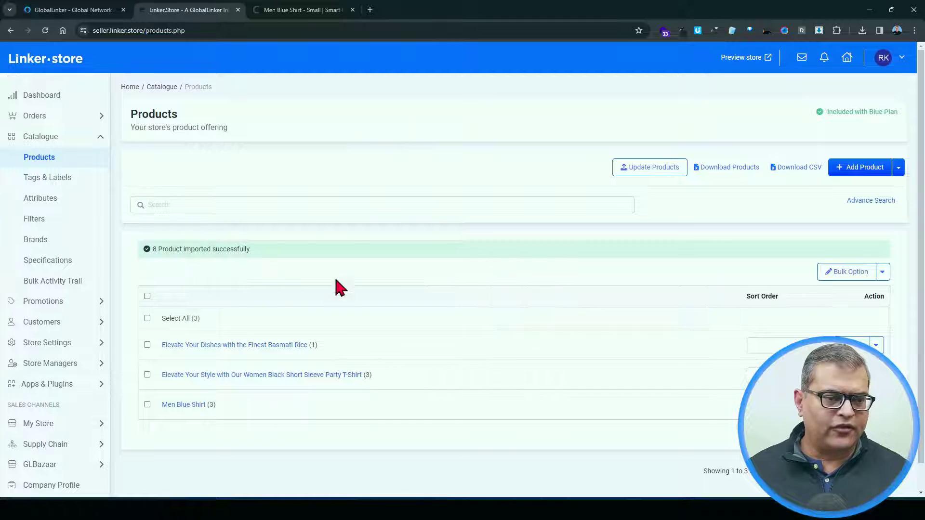
# - Reload the Men Blue Shirt storefront page and check the prices of the Small, Medium and Large sizes
pyautogui.click(297, 10)
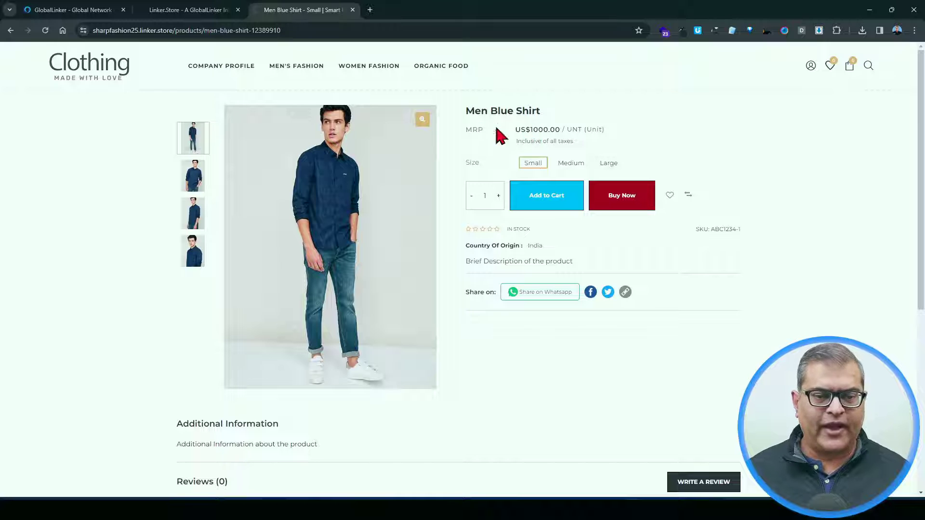
pyautogui.click(45, 30)
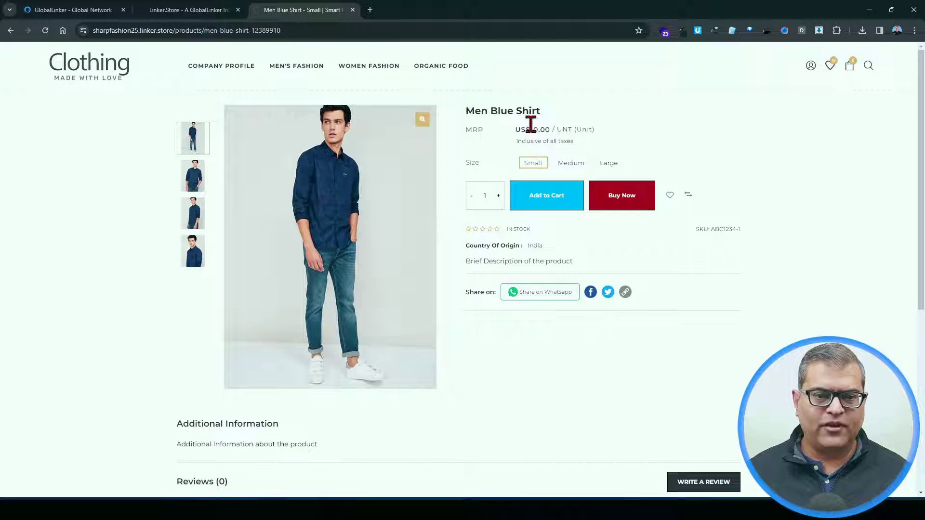
pyautogui.click(562, 164)
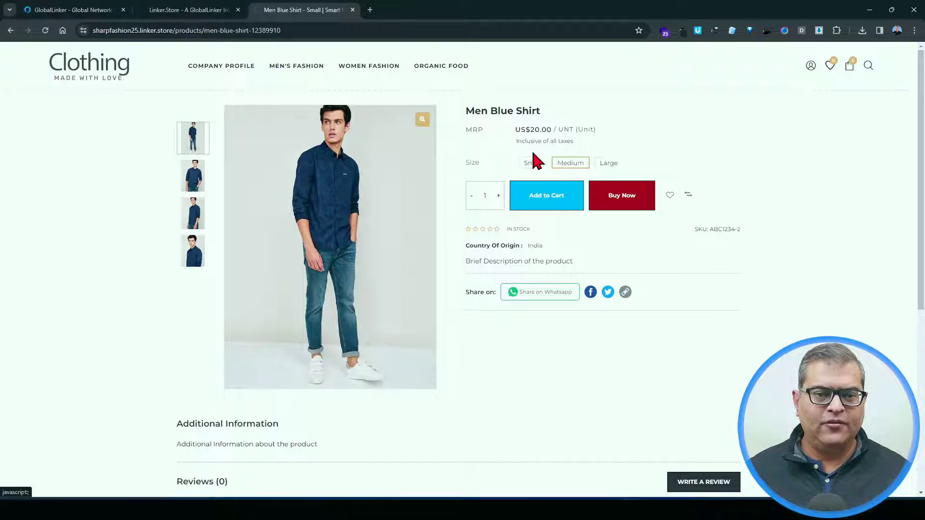
pyautogui.click(602, 163)
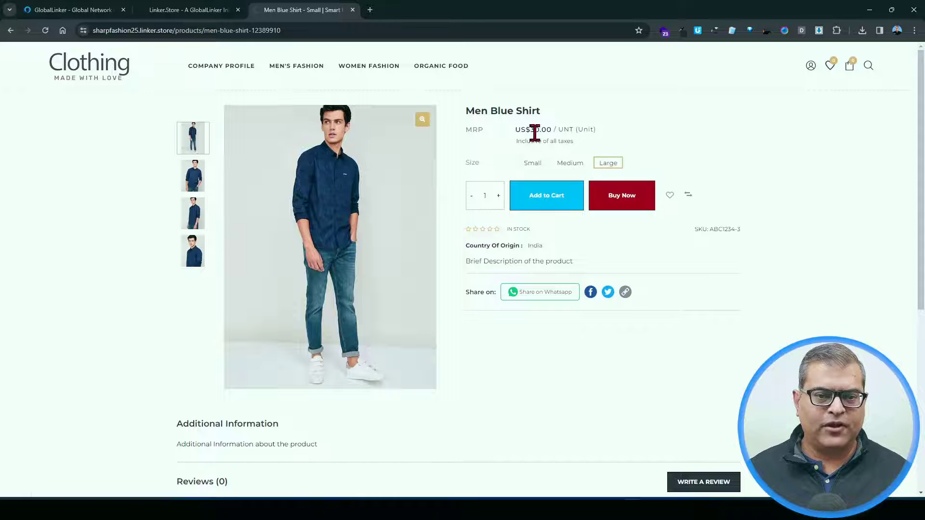